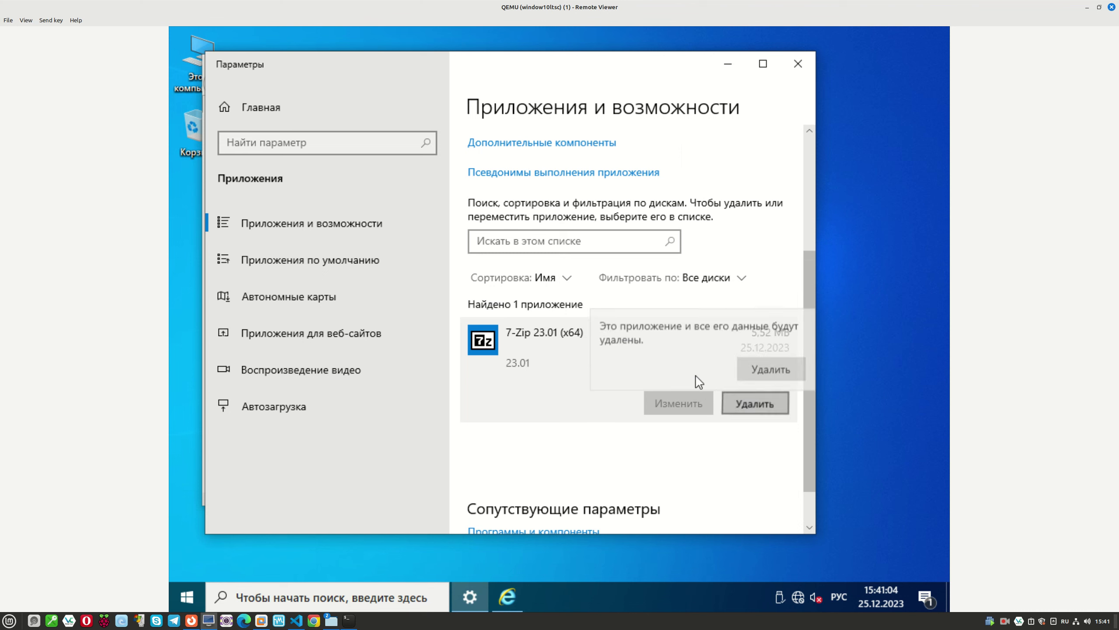
Step: Uninstall 7-Zip 23.01 (x64), then close the settings and browser windows
{"action": "left_click", "coordinate": [749, 369]}
{"action": "left_click", "coordinate": [549, 363]}
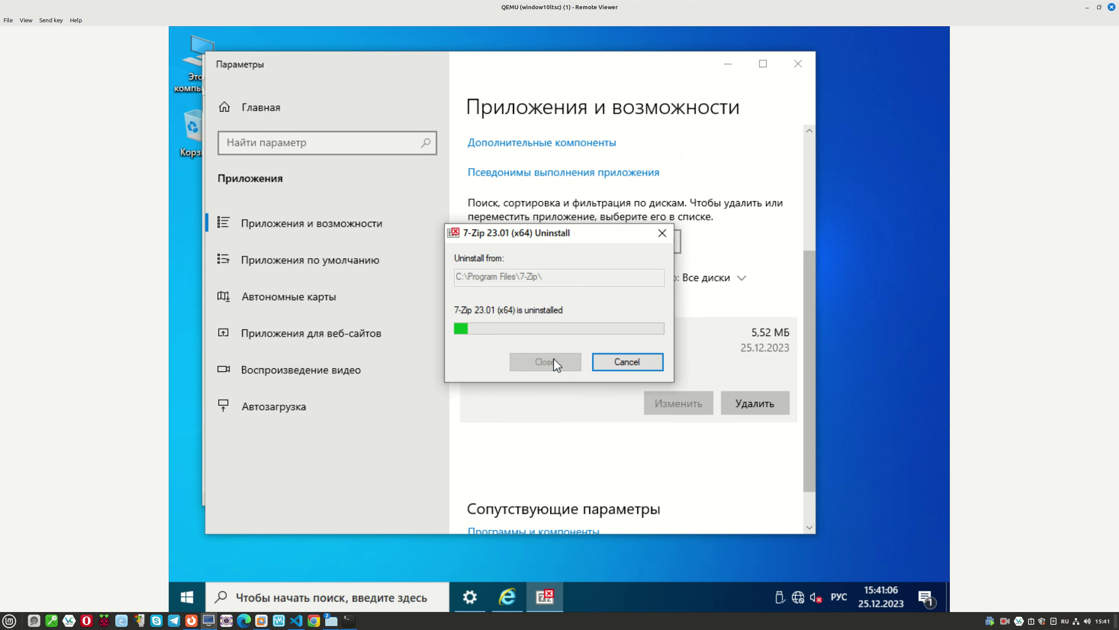
{"action": "left_click", "coordinate": [555, 362]}
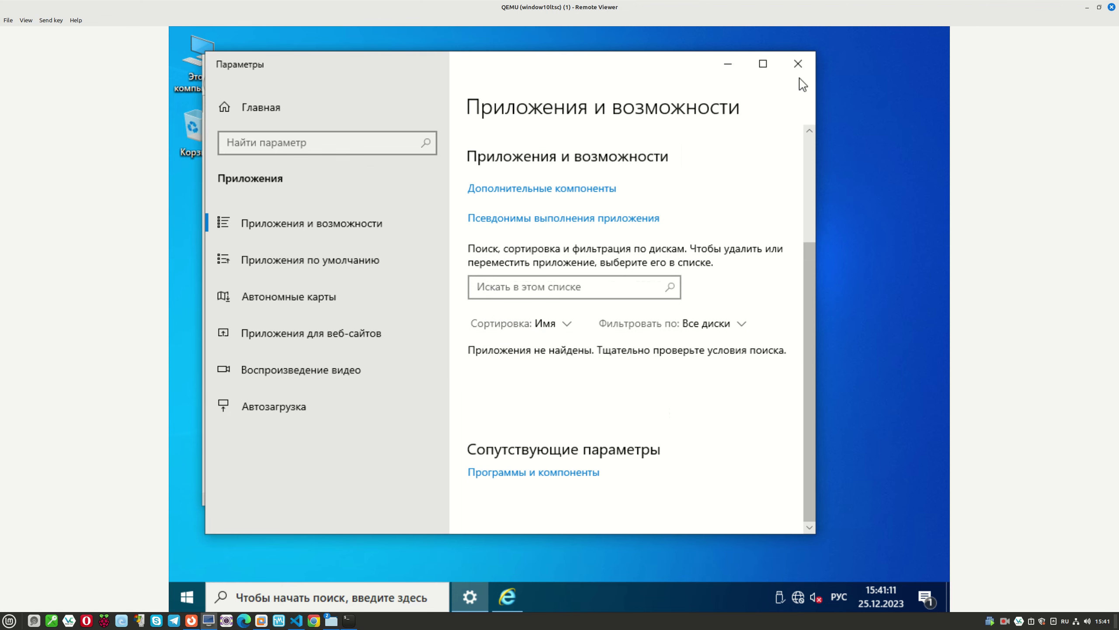
{"action": "left_click", "coordinate": [795, 62]}
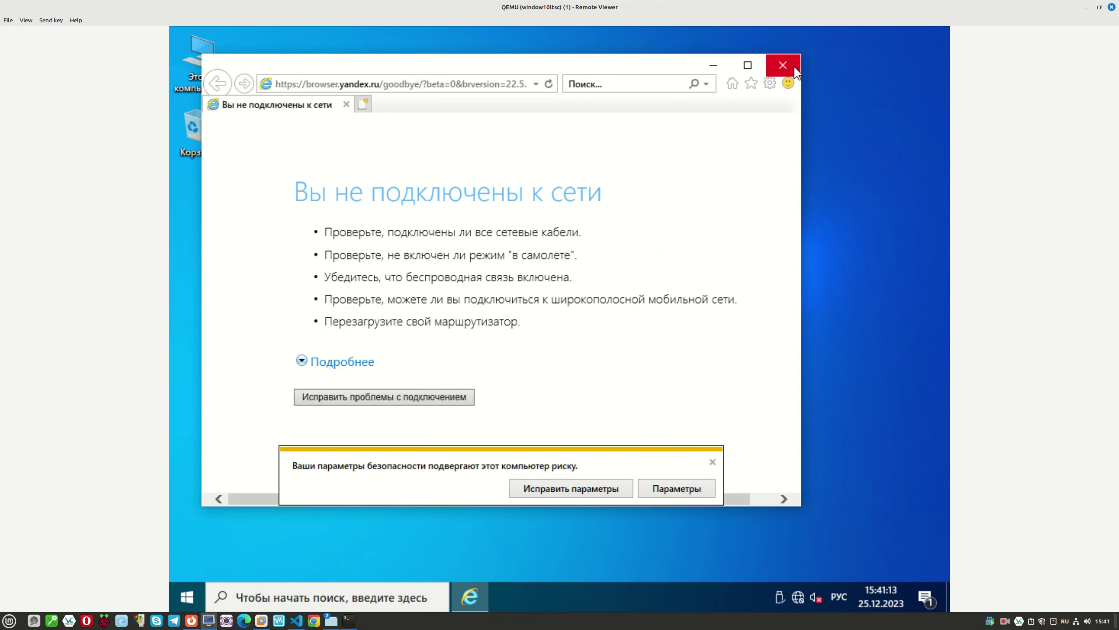
{"action": "left_click", "coordinate": [793, 65]}
Step: Open the virtio-win-0.1.240 CD drive (E:) and launch the virtio-win-guest-tools installer
{"action": "right_click", "coordinate": [194, 582]}
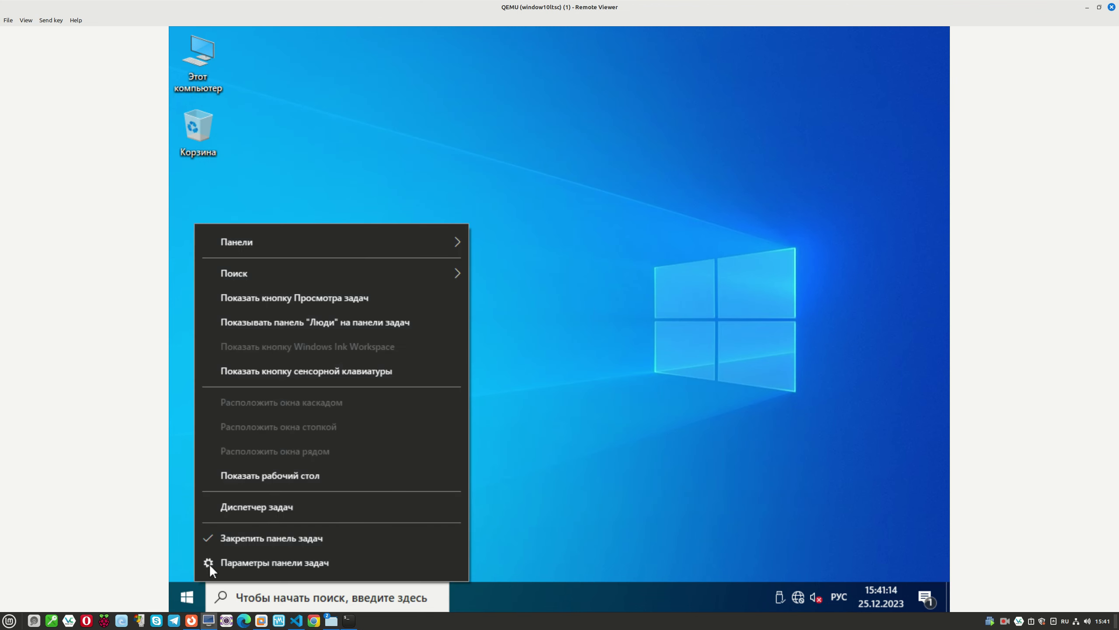
{"action": "right_click", "coordinate": [184, 588]}
{"action": "left_click", "coordinate": [275, 469]}
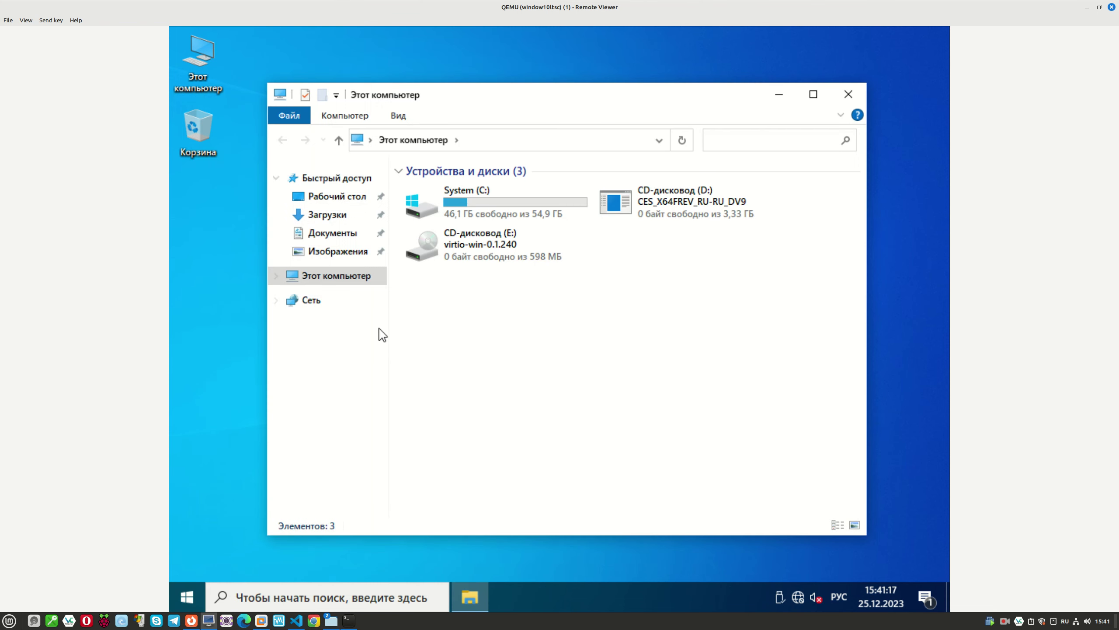
{"action": "double_click", "coordinate": [474, 267]}
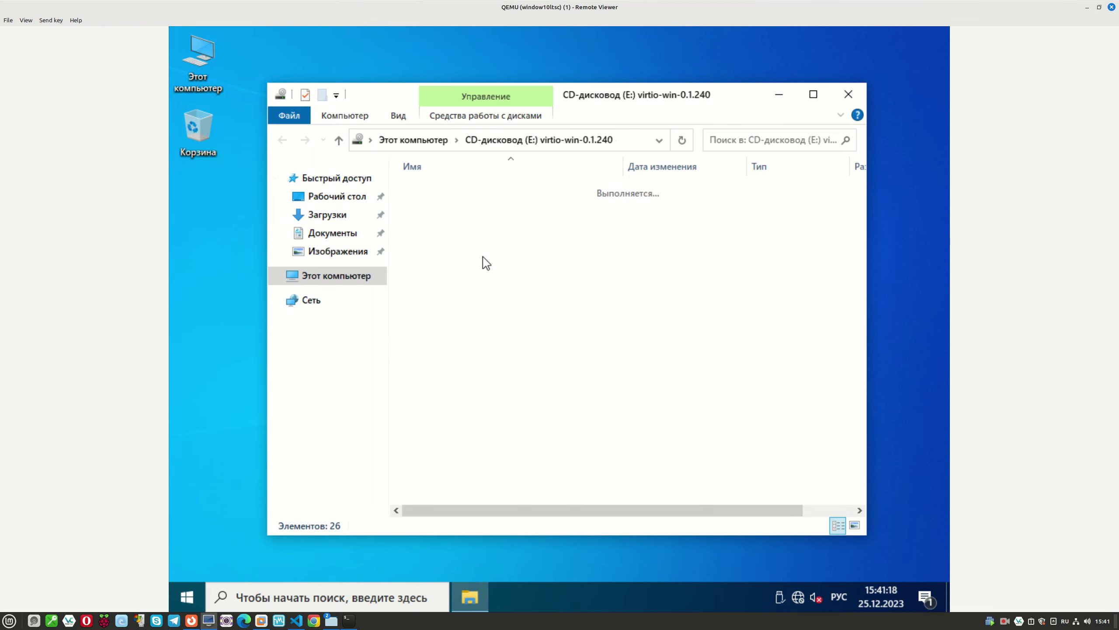
{"action": "scroll", "coordinate": [515, 470], "scroll_direction": "down", "scroll_amount": 2}
{"action": "double_click", "coordinate": [464, 495]}
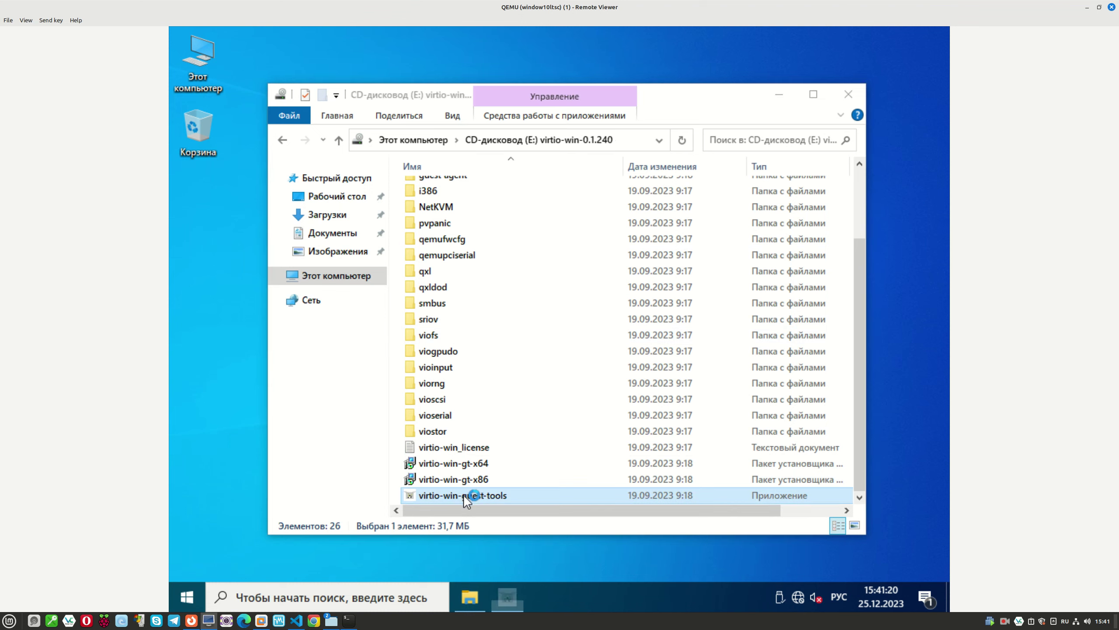
Step: Accept the license terms in the guest tools and driver setups and start installing the Virtio-win drivers with default options
{"action": "left_click", "coordinate": [609, 386]}
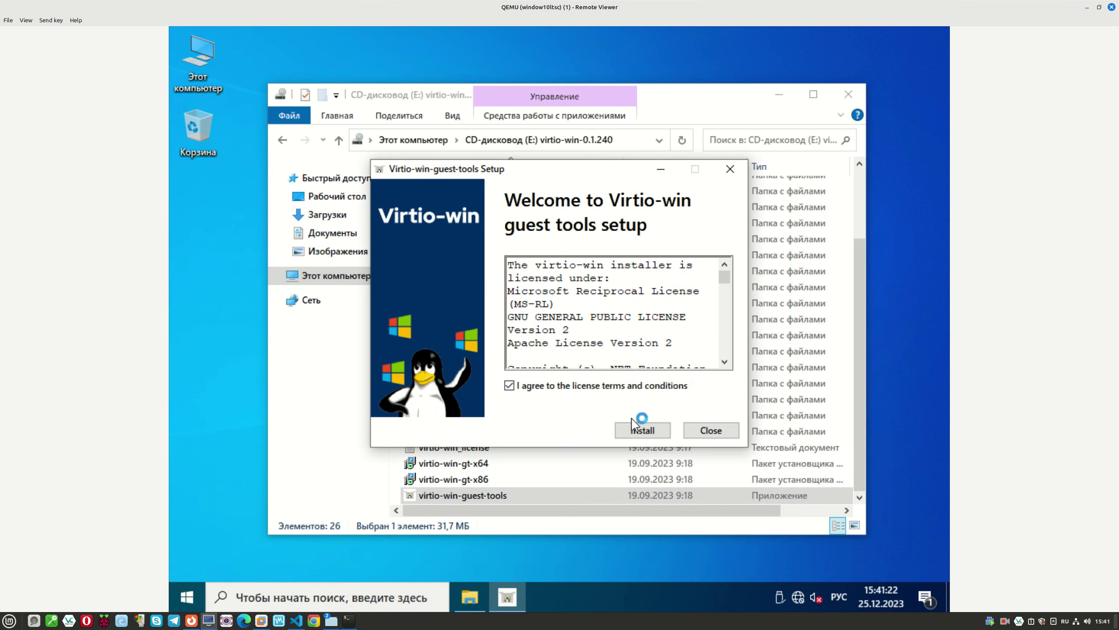
{"action": "left_click", "coordinate": [642, 430]}
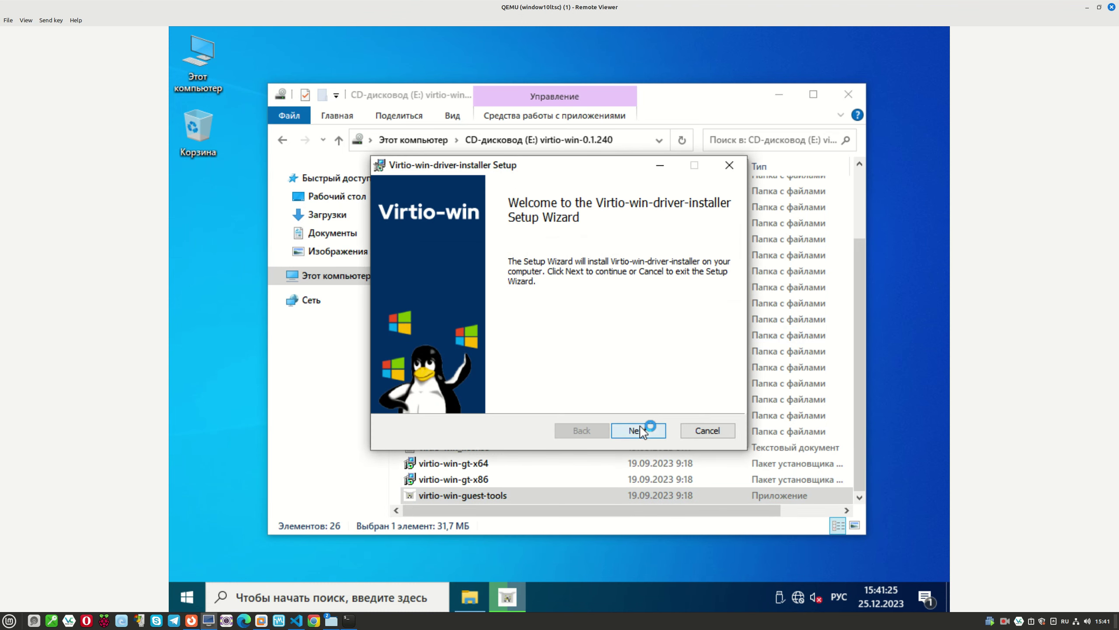
{"action": "left_click", "coordinate": [641, 427]}
{"action": "left_click", "coordinate": [558, 397]}
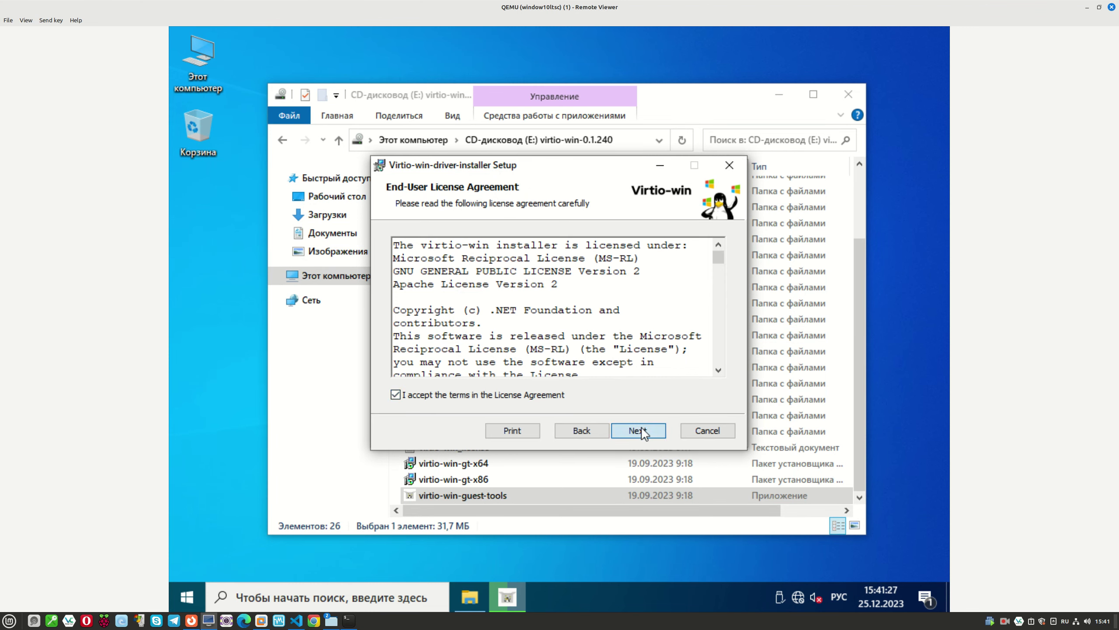
{"action": "left_click", "coordinate": [641, 429]}
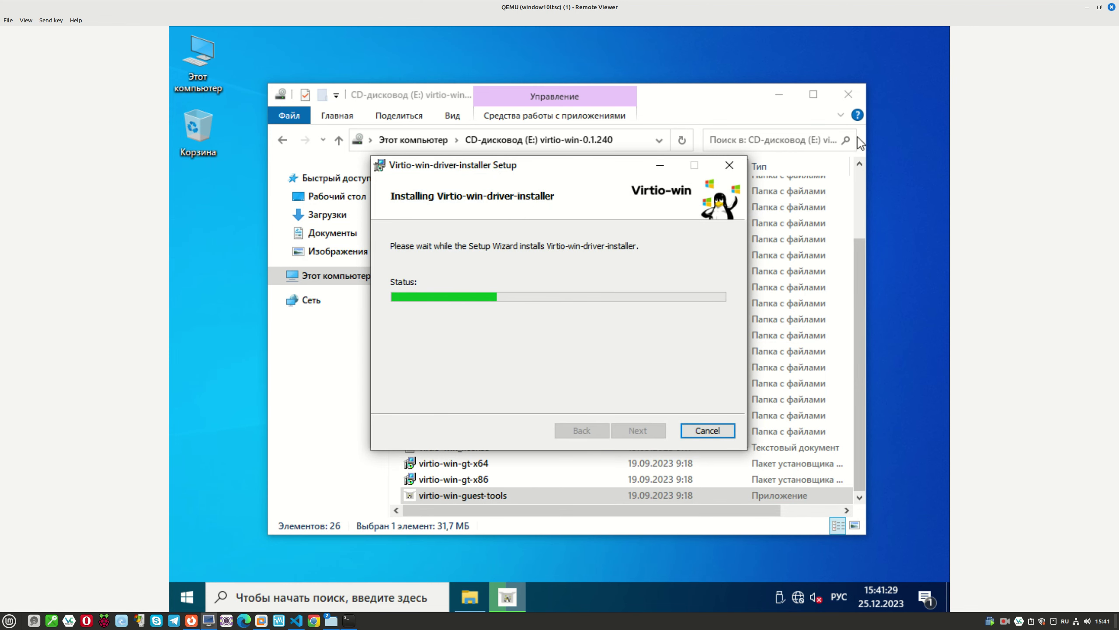
Step: Close the E: drive window, finish the driver setup wizard and close the completed guest tools setup
{"action": "left_click", "coordinate": [849, 94]}
{"action": "left_click_drag", "start_coordinate": [643, 168], "coordinate": [535, 53]}
{"action": "left_click", "coordinate": [647, 176]}
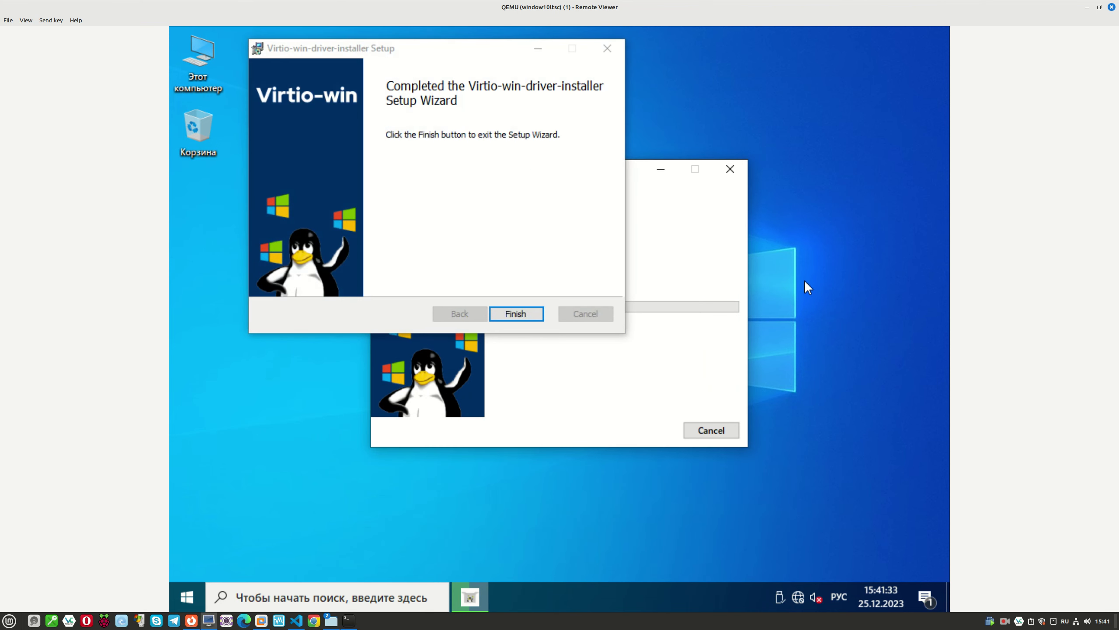
{"action": "left_click", "coordinate": [631, 170]}
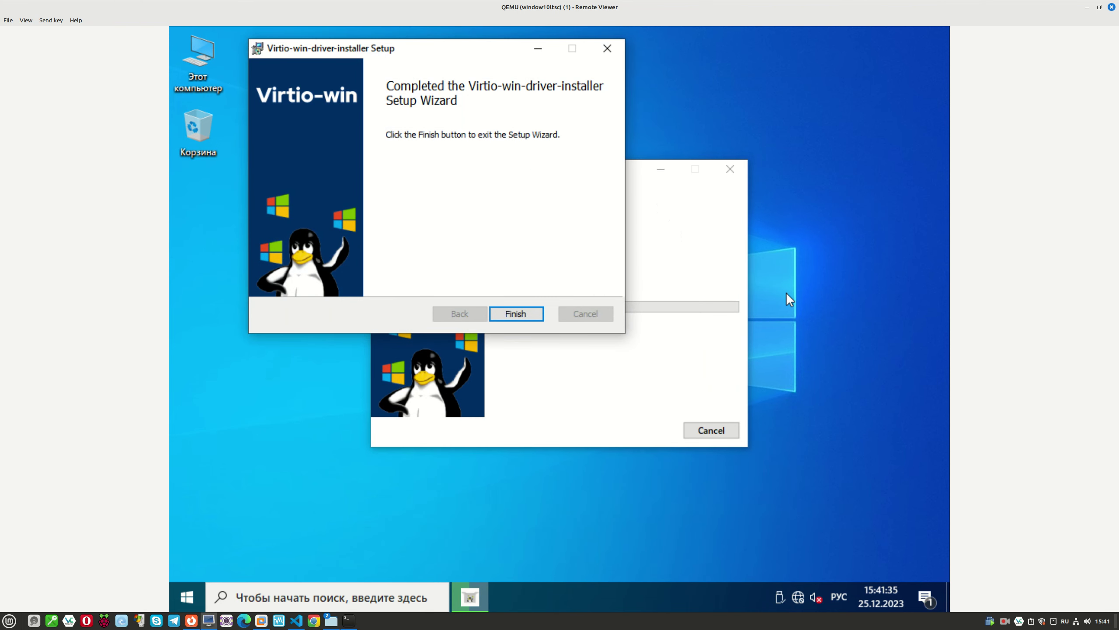
{"action": "left_click", "coordinate": [535, 309]}
{"action": "left_click_drag", "start_coordinate": [594, 177], "coordinate": [780, 298]}
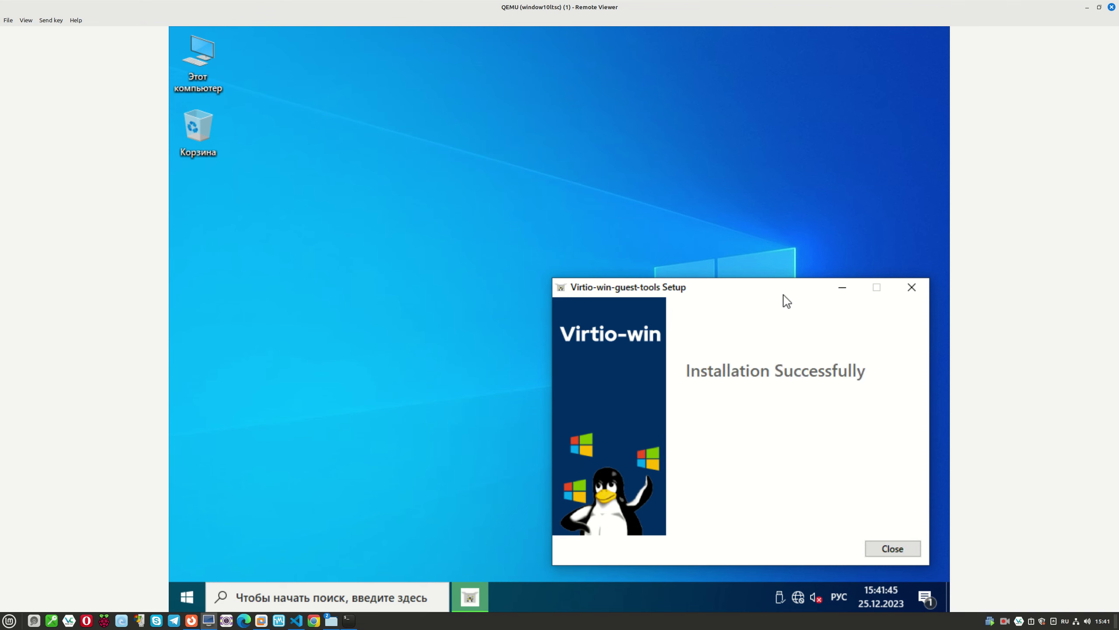
{"action": "left_click", "coordinate": [893, 548]}
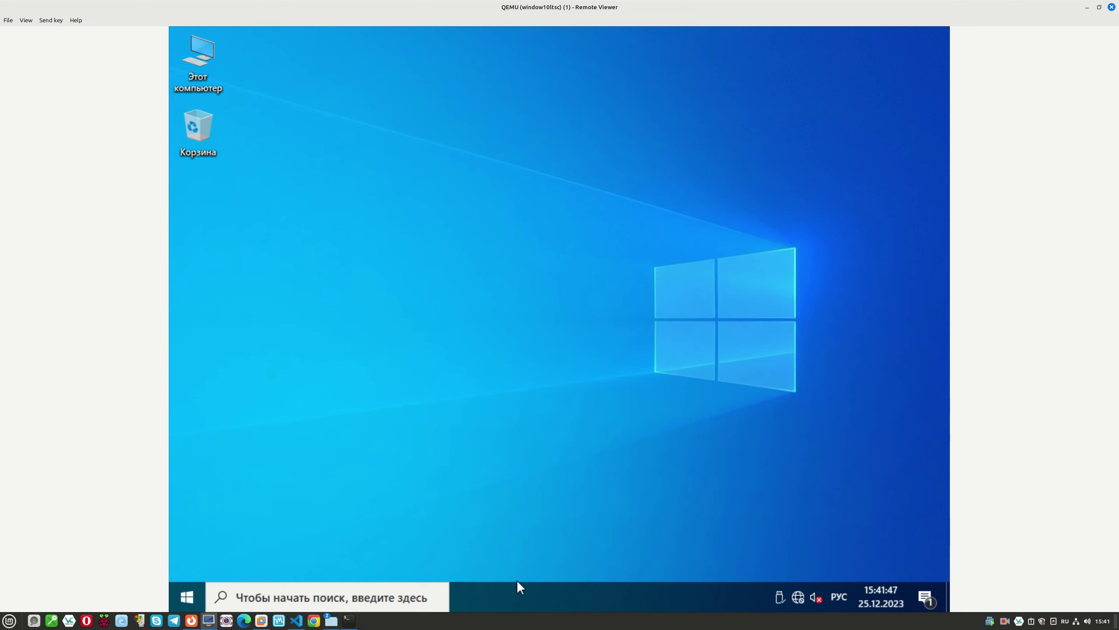
Step: Switch to the host terminal, quit virt-top and list the available commands starting with vir
{"action": "left_click", "coordinate": [351, 620]}
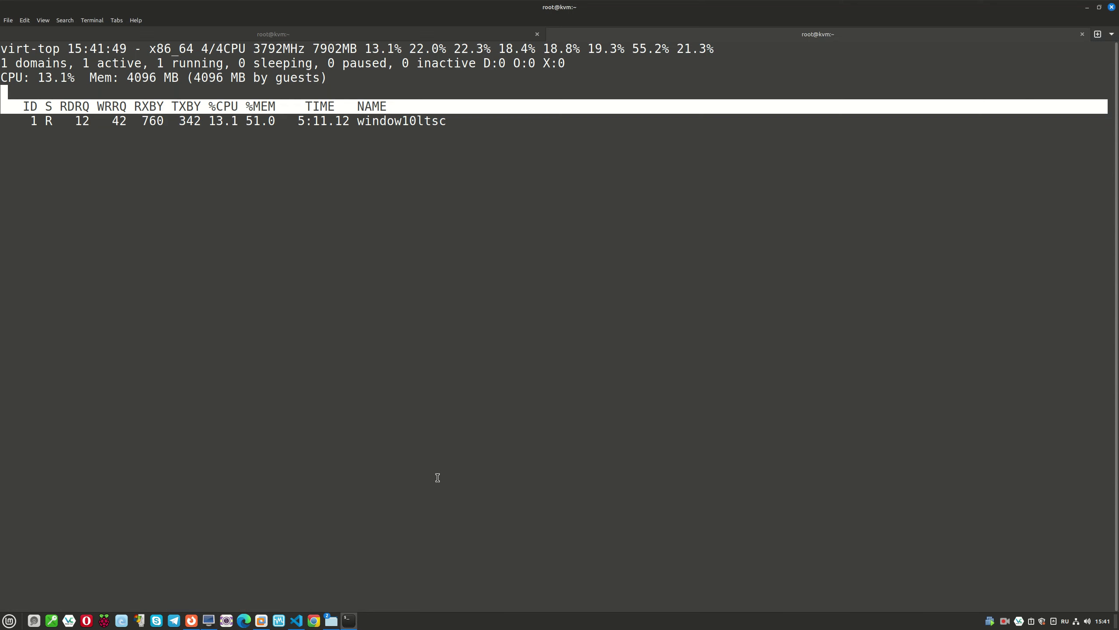
{"action": "key", "text": "q"}
{"action": "key", "text": "Up"}
{"action": "key", "text": "BackSpace"}
{"action": "key", "text": "BackSpace"}
{"action": "key", "text": "BackSpace"}
{"action": "key", "text": "BackSpace"}
{"action": "key", "text": "BackSpace"}
{"action": "key", "text": "Tab"}
{"action": "key", "text": "Tab"}
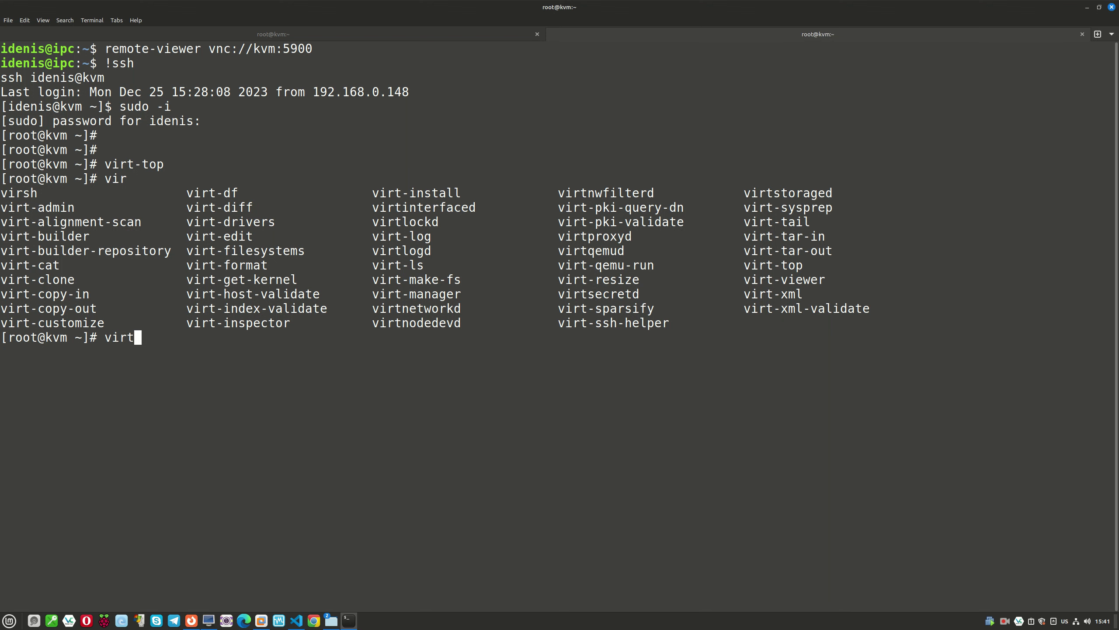
Step: Query the guest information of the virtual machine with virsh guestinfo window10ltsc
{"action": "key", "text": "BackSpace"}
{"action": "key", "text": "BackSpace"}
{"action": "type", "text": "sh ge"}
{"action": "key", "text": "Tab"}
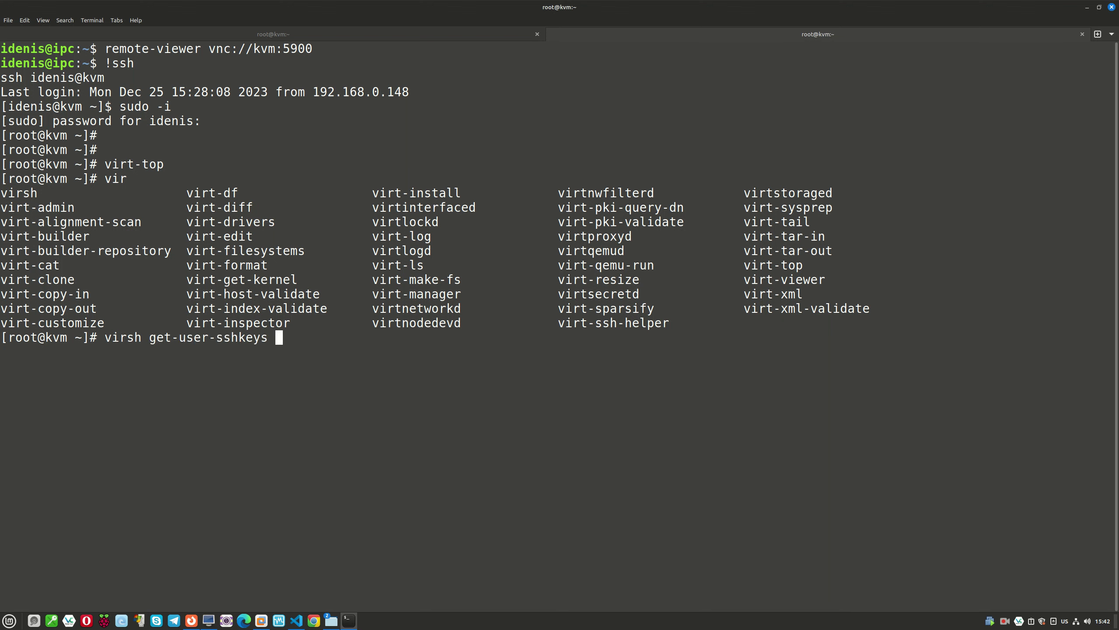
{"action": "key", "text": "BackSpace"}
{"action": "key", "text": "BackSpace"}
{"action": "key", "text": "BackSpace"}
{"action": "key", "text": "BackSpace"}
{"action": "key", "text": "BackSpace"}
{"action": "key", "text": "BackSpace"}
{"action": "key", "text": "BackSpace"}
{"action": "key", "text": "BackSpace"}
{"action": "key", "text": "BackSpace"}
{"action": "key", "text": "BackSpace"}
{"action": "key", "text": "BackSpace"}
{"action": "key", "text": "BackSpace"}
{"action": "key", "text": "BackSpace"}
{"action": "key", "text": "BackSpace"}
{"action": "type", "text": "uest"}
{"action": "key", "text": "Tab"}
{"action": "key", "text": "Tab"}
{"action": "type", "text": "in"}
{"action": "key", "text": "Tab"}
{"action": "type", "text": "w"}
{"action": "key", "text": "Tab"}
{"action": "key", "text": "Return"}
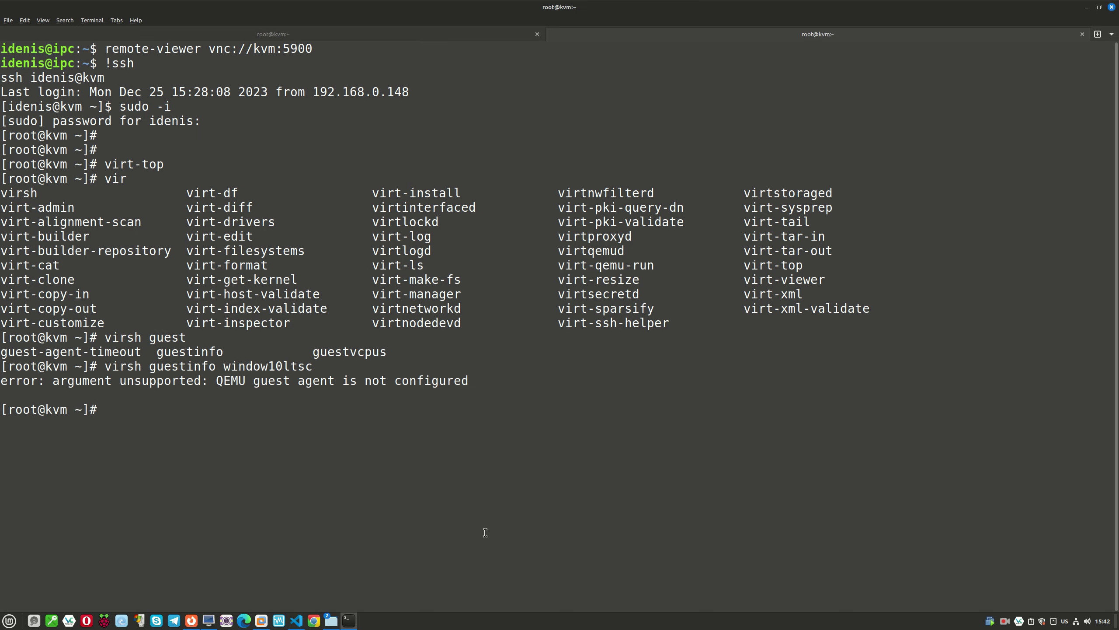
Step: Switch back to the Remote Viewer and open the network adapter settings from the guest's Ethernet settings
{"action": "key", "text": "alt+Tab"}
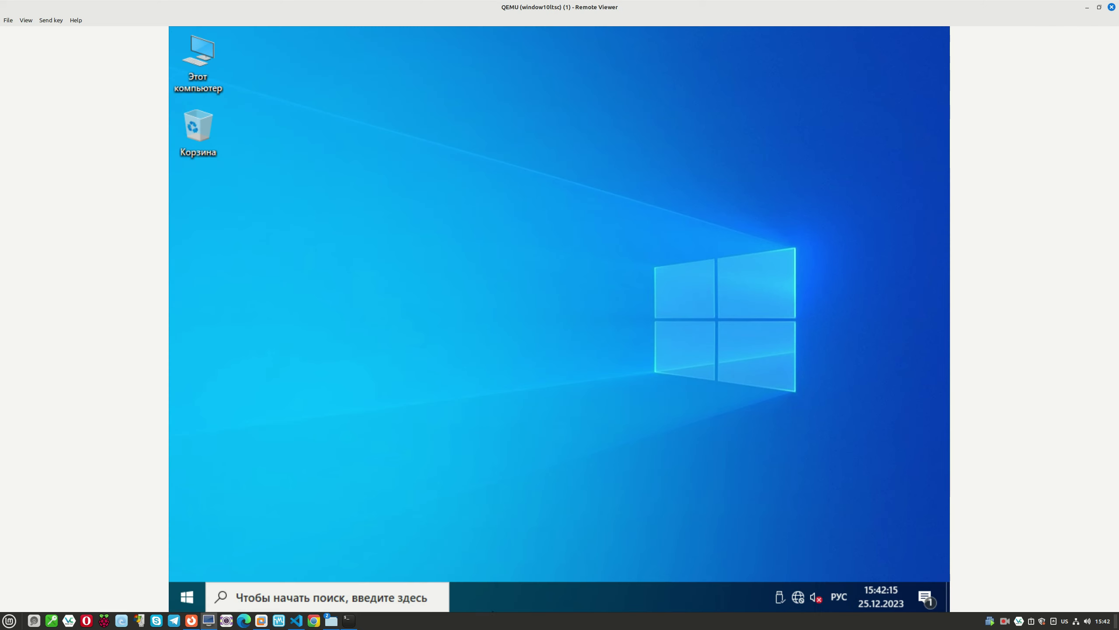
{"action": "left_click", "coordinate": [798, 595]}
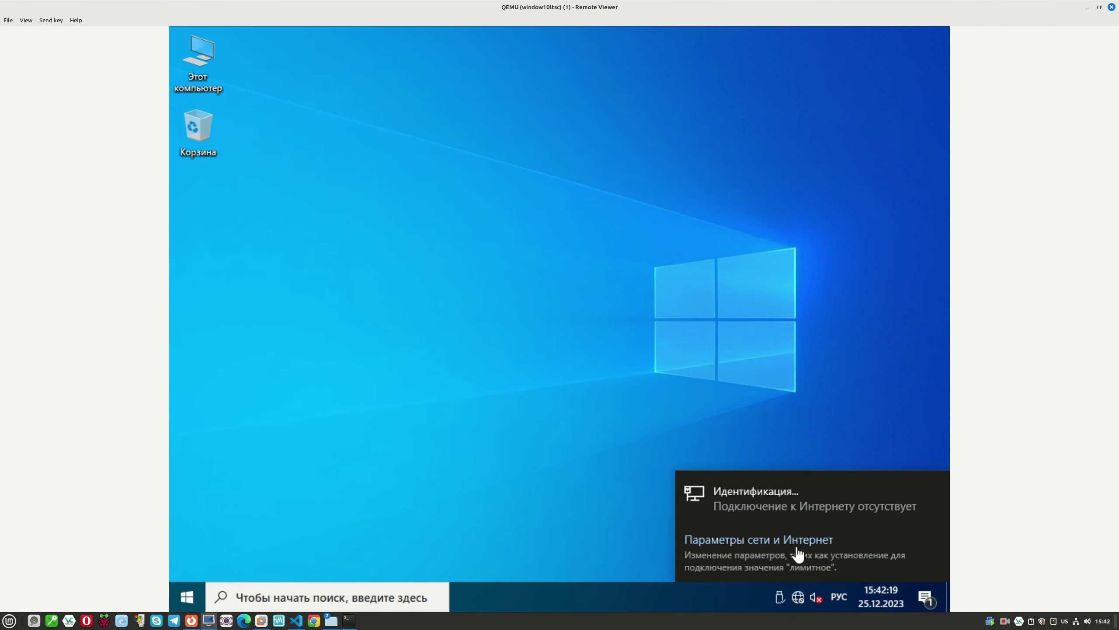
{"action": "left_click", "coordinate": [794, 548]}
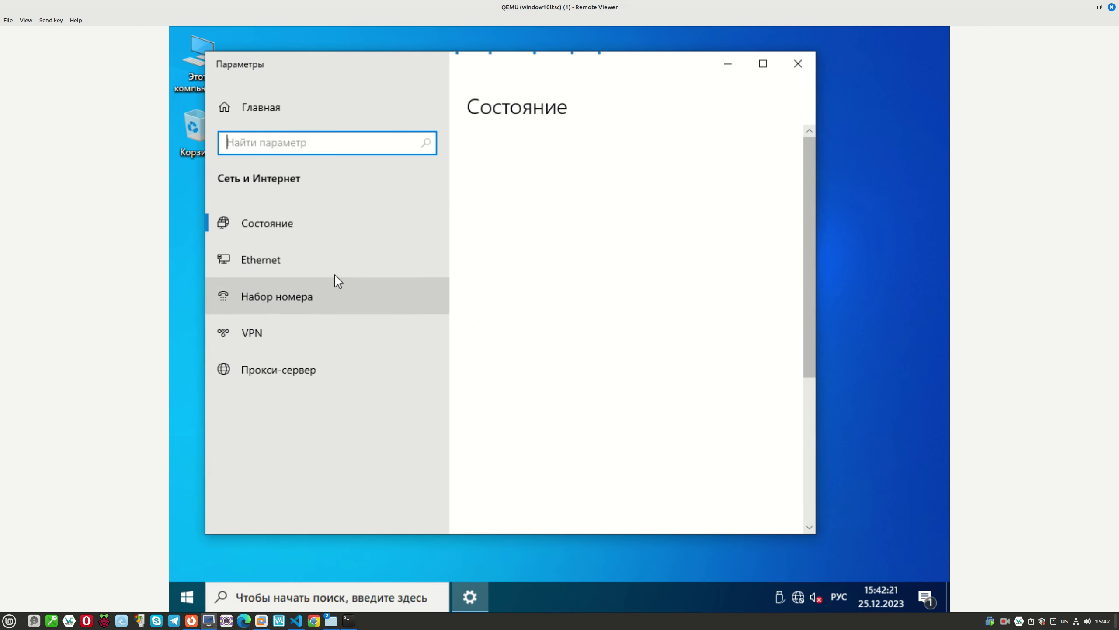
{"action": "left_click", "coordinate": [310, 255]}
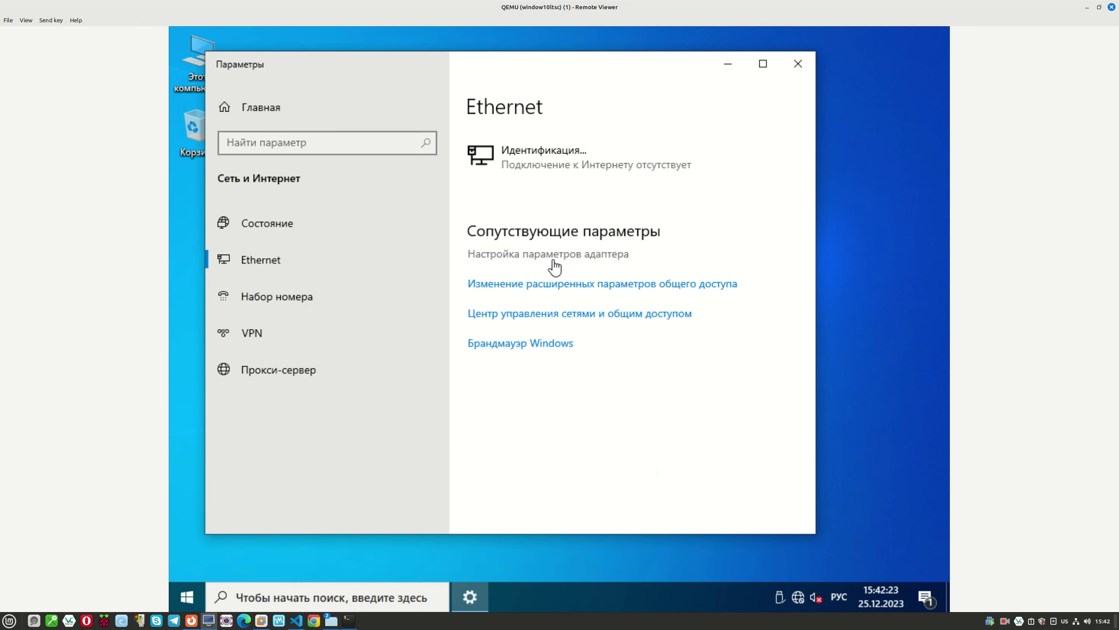
{"action": "left_click", "coordinate": [554, 266]}
Step: Check the status and connection details of the Red Hat VirtIO Ethernet adapter
{"action": "left_click", "coordinate": [346, 174]}
{"action": "right_click", "coordinate": [350, 183]}
{"action": "left_click", "coordinate": [393, 213]}
{"action": "left_click", "coordinate": [470, 303]}
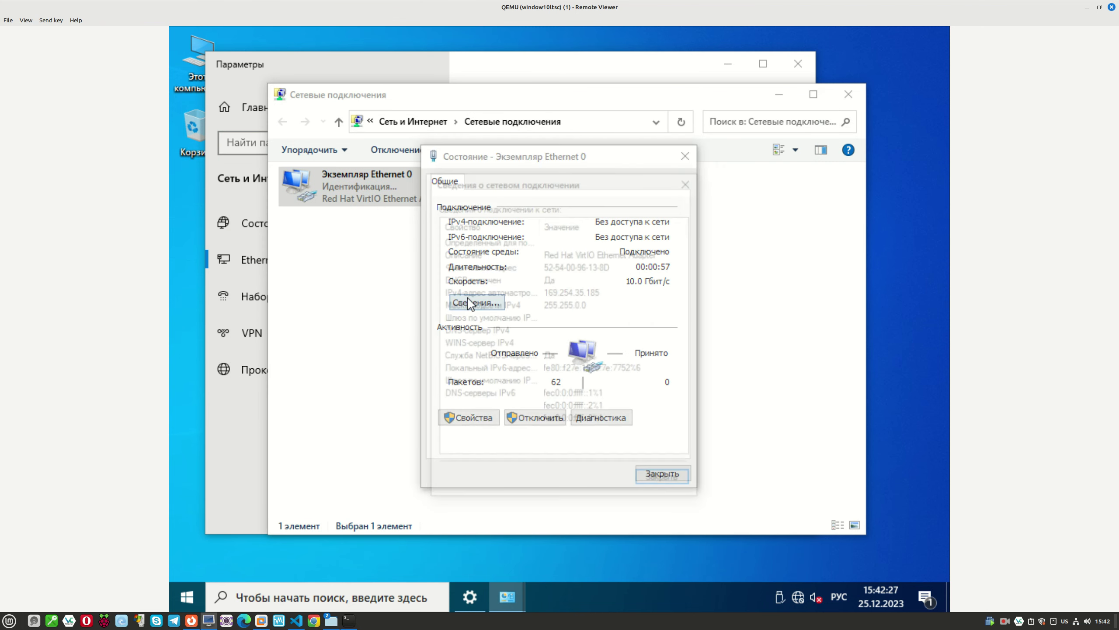
{"action": "left_click", "coordinate": [690, 180]}
Step: Disable and re-enable the VirtIO Ethernet adapter, and recheck its network connection details
{"action": "left_click", "coordinate": [545, 413]}
{"action": "double_click", "coordinate": [404, 203]}
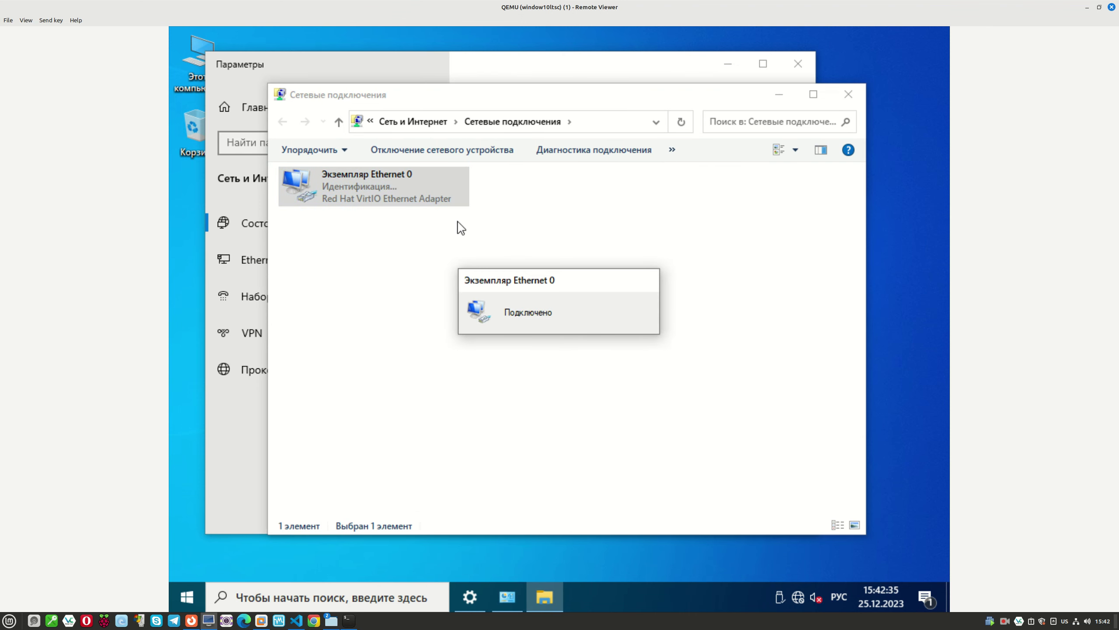
{"action": "right_click", "coordinate": [449, 202]}
{"action": "left_click", "coordinate": [497, 223]}
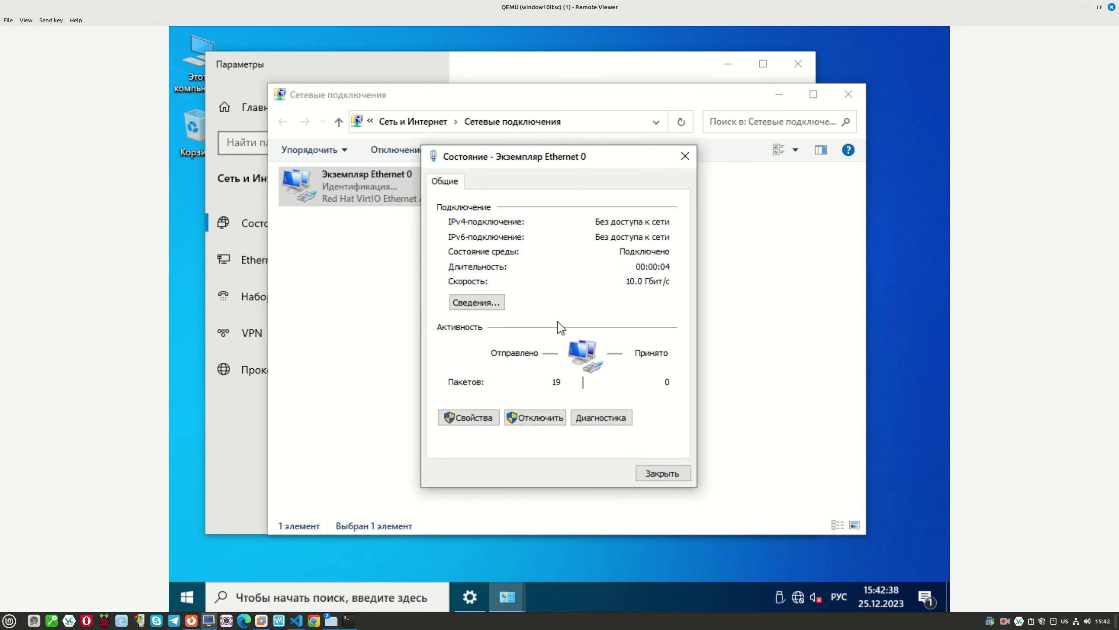
{"action": "left_click", "coordinate": [477, 303]}
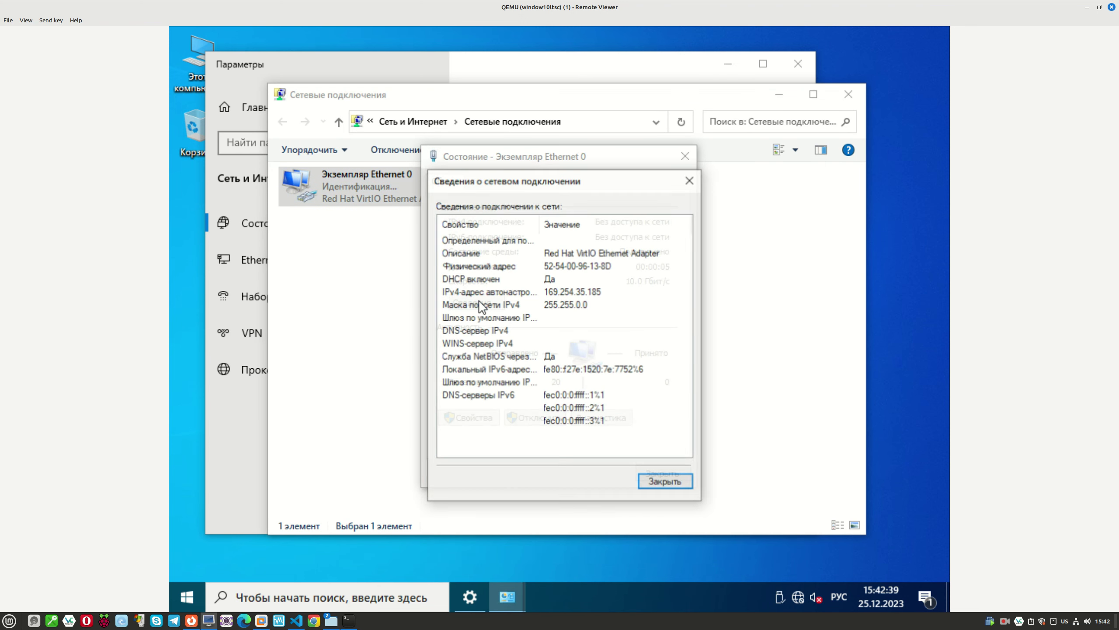
{"action": "left_click", "coordinate": [690, 179]}
{"action": "left_click", "coordinate": [685, 158]}
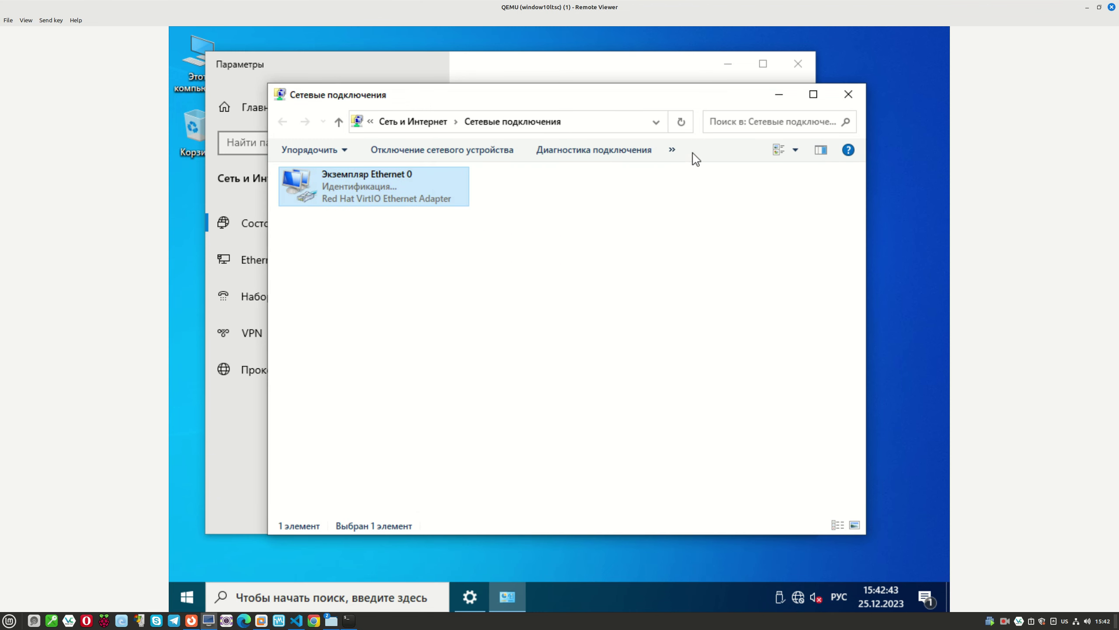
Step: Restart the VirtIO Ethernet adapter once more by disabling and enabling it
{"action": "right_click", "coordinate": [435, 190]}
{"action": "left_click", "coordinate": [472, 205]}
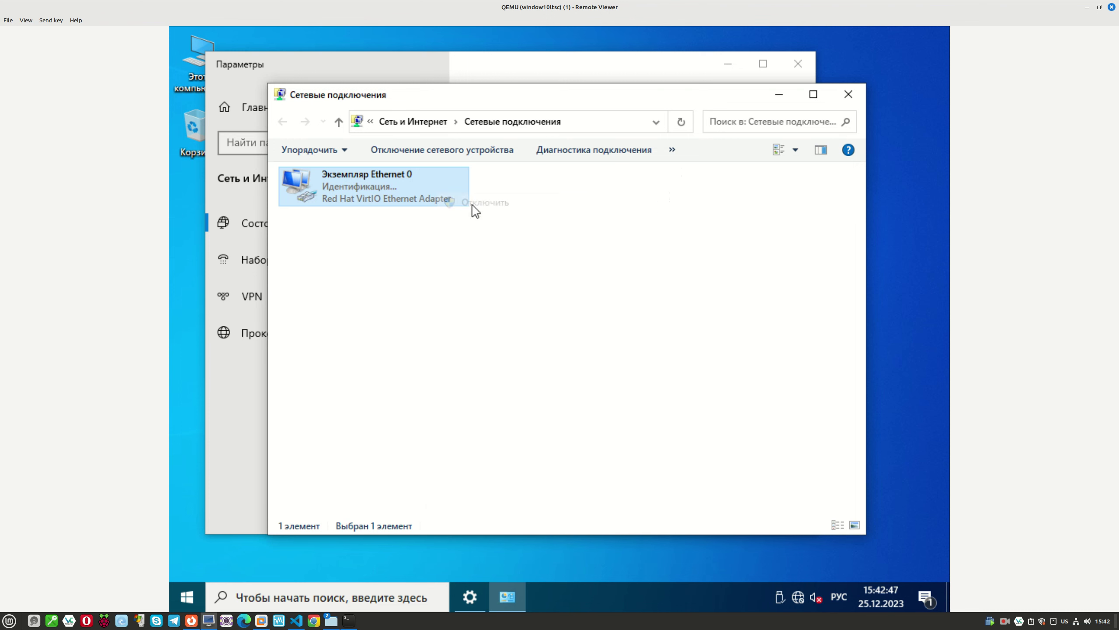
{"action": "right_click", "coordinate": [439, 194]}
{"action": "left_click", "coordinate": [475, 205]}
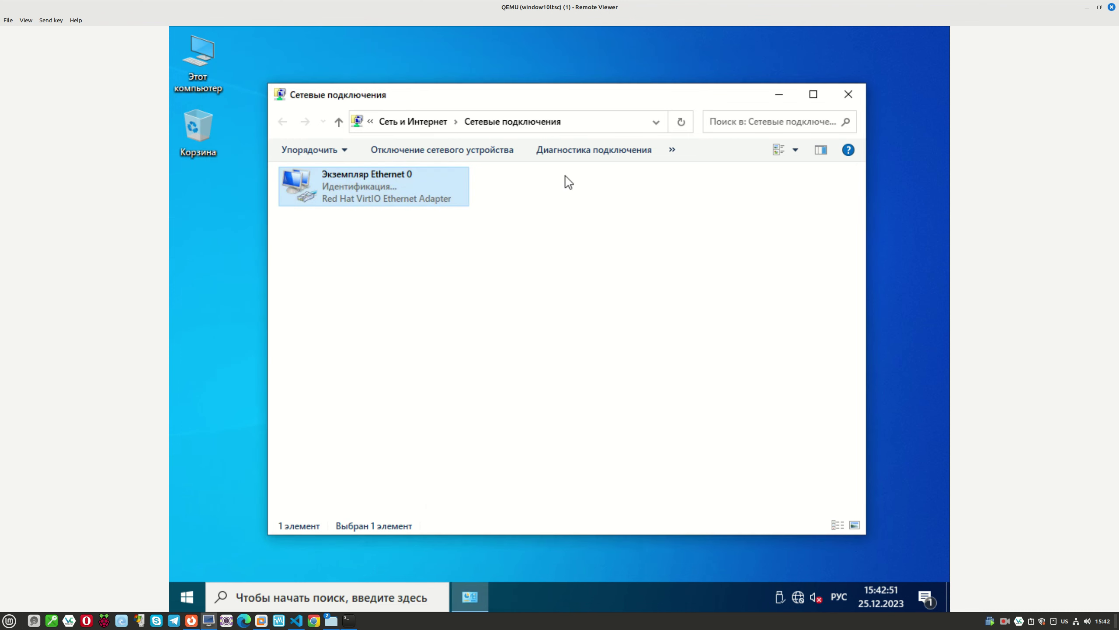
Step: Look through the Windows administrative, accessory and system tools available in the guest
{"action": "right_click", "coordinate": [186, 593]}
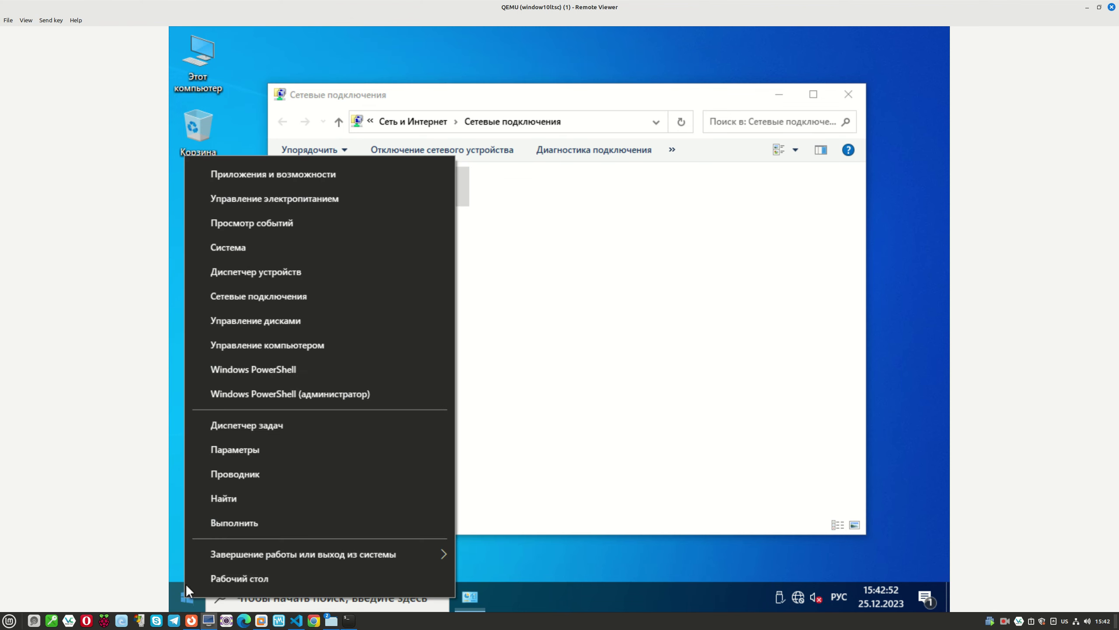
{"action": "left_click", "coordinate": [174, 593]}
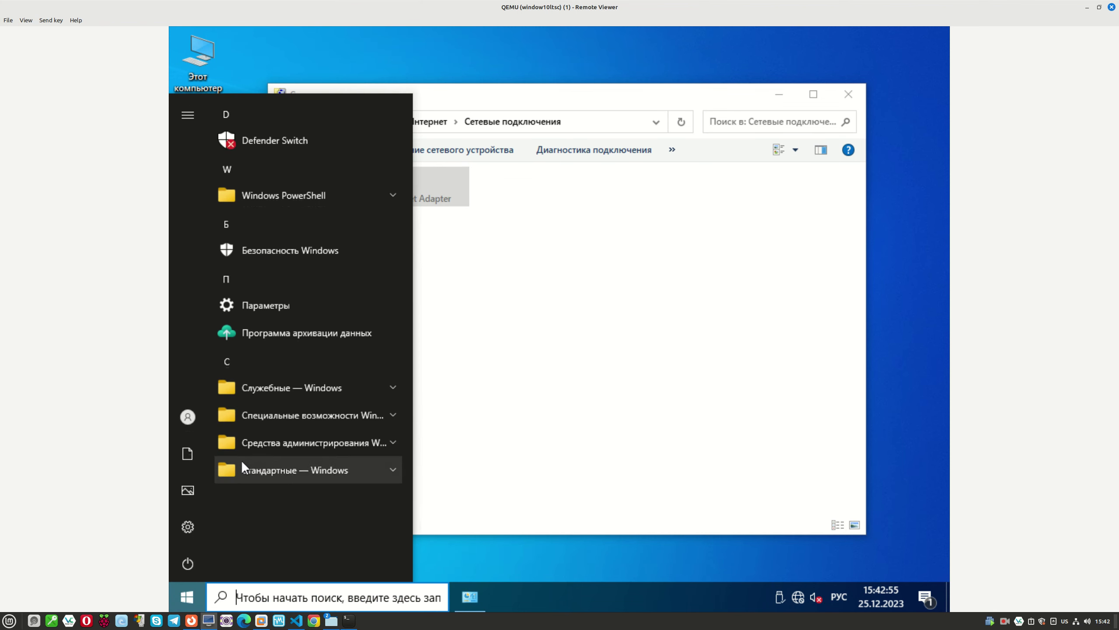
{"action": "left_click", "coordinate": [274, 451]}
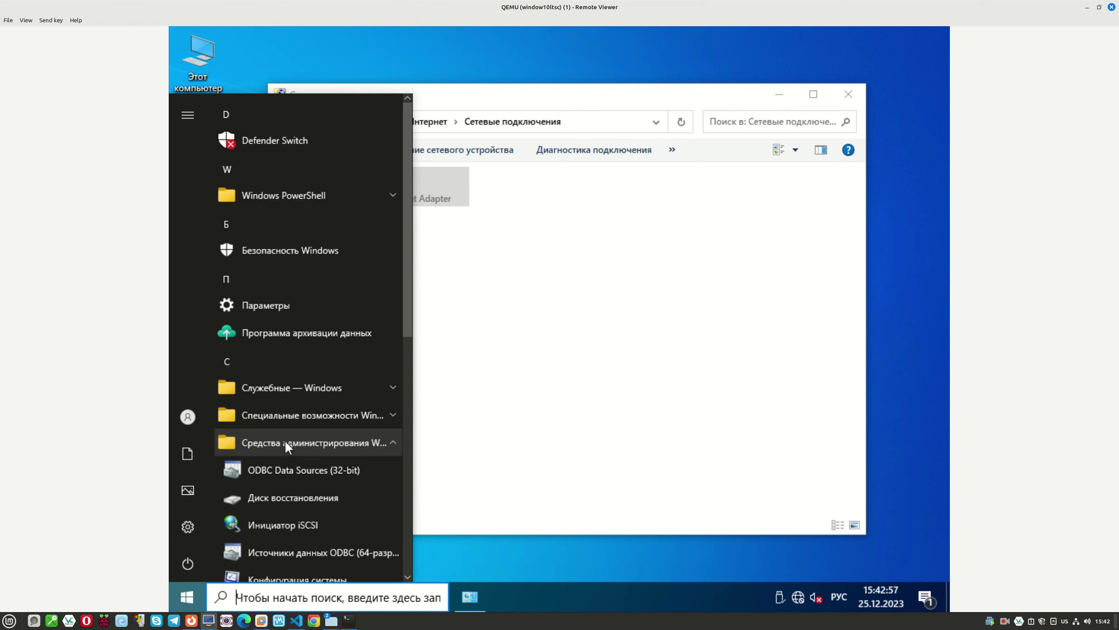
{"action": "scroll", "coordinate": [287, 424], "scroll_direction": "down", "scroll_amount": 3}
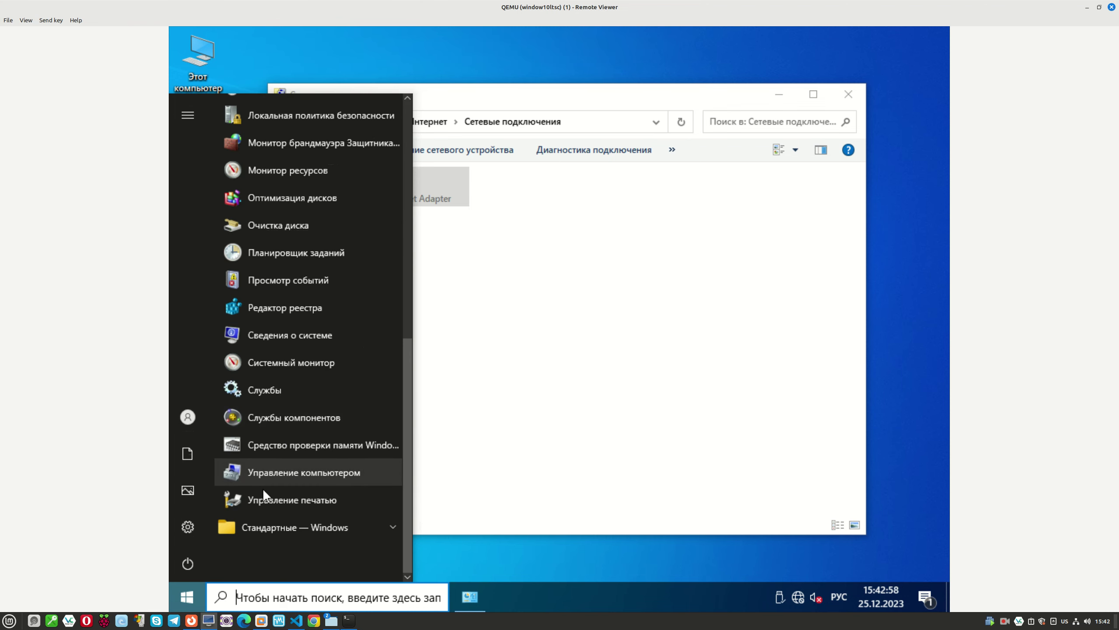
{"action": "scroll", "coordinate": [300, 490], "scroll_direction": "down", "scroll_amount": 3}
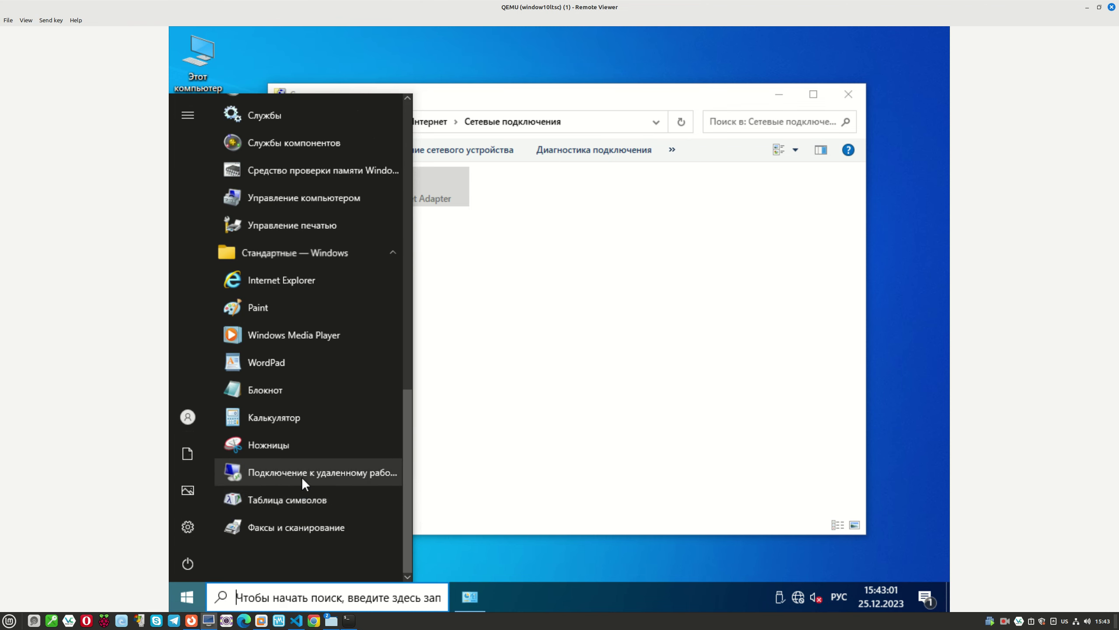
{"action": "scroll", "coordinate": [303, 477], "scroll_direction": "up", "scroll_amount": 8}
{"action": "scroll", "coordinate": [303, 475], "scroll_direction": "up", "scroll_amount": 1}
{"action": "left_click", "coordinate": [294, 421]}
{"action": "left_click", "coordinate": [300, 395]}
{"action": "scroll", "coordinate": [300, 408], "scroll_direction": "down", "scroll_amount": 5}
{"action": "scroll", "coordinate": [301, 407], "scroll_direction": "up", "scroll_amount": 4}
{"action": "scroll", "coordinate": [301, 406], "scroll_direction": "up", "scroll_amount": 2}
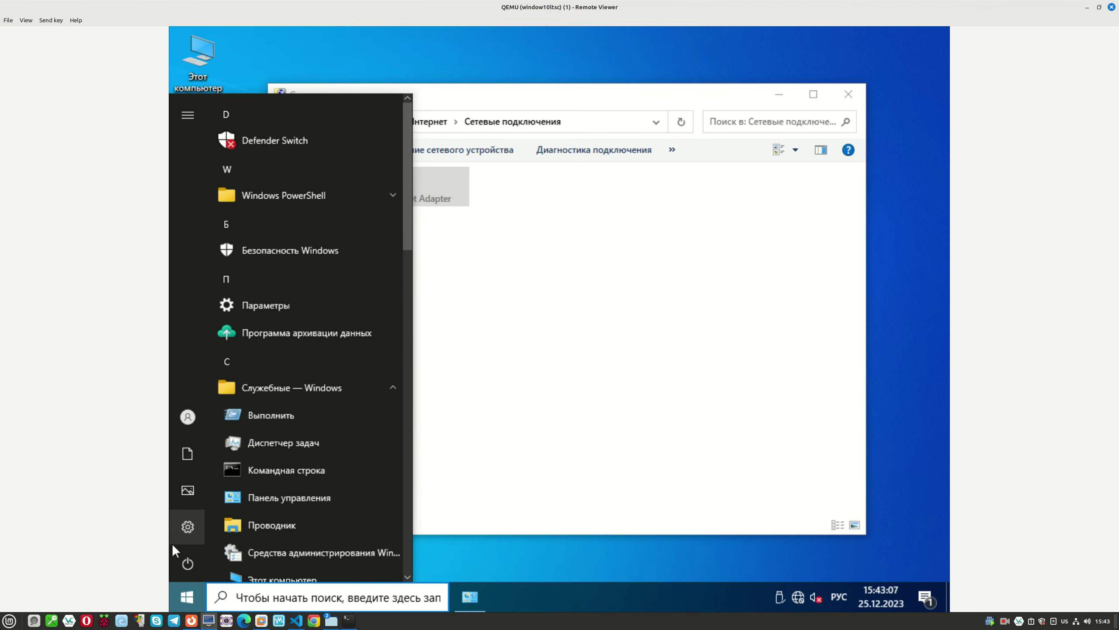
{"action": "right_click", "coordinate": [182, 586]}
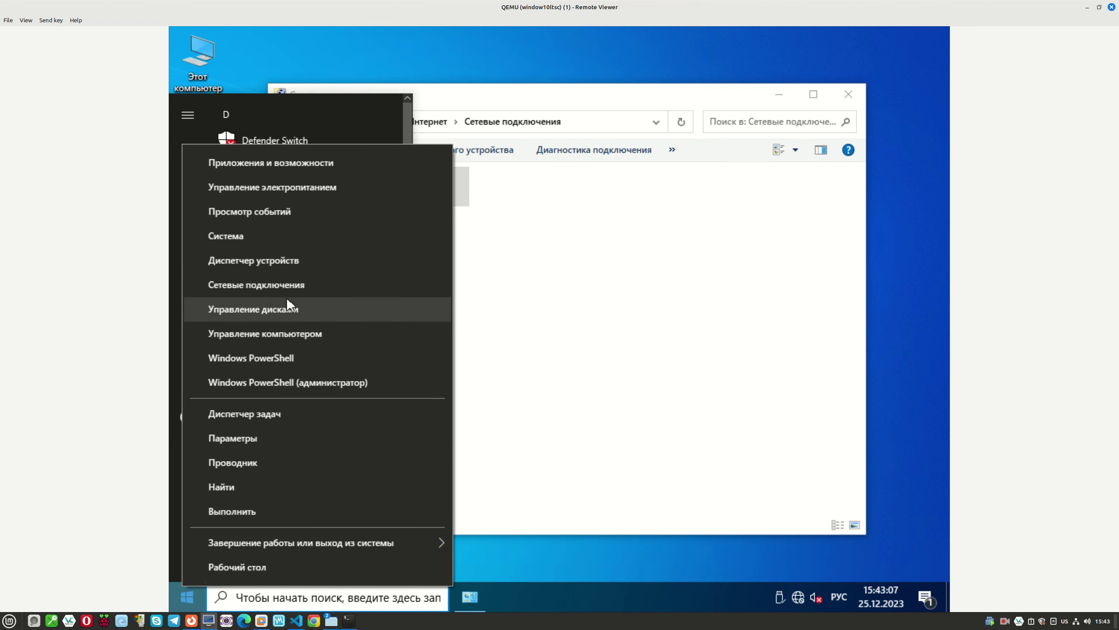
{"action": "left_click", "coordinate": [407, 283]}
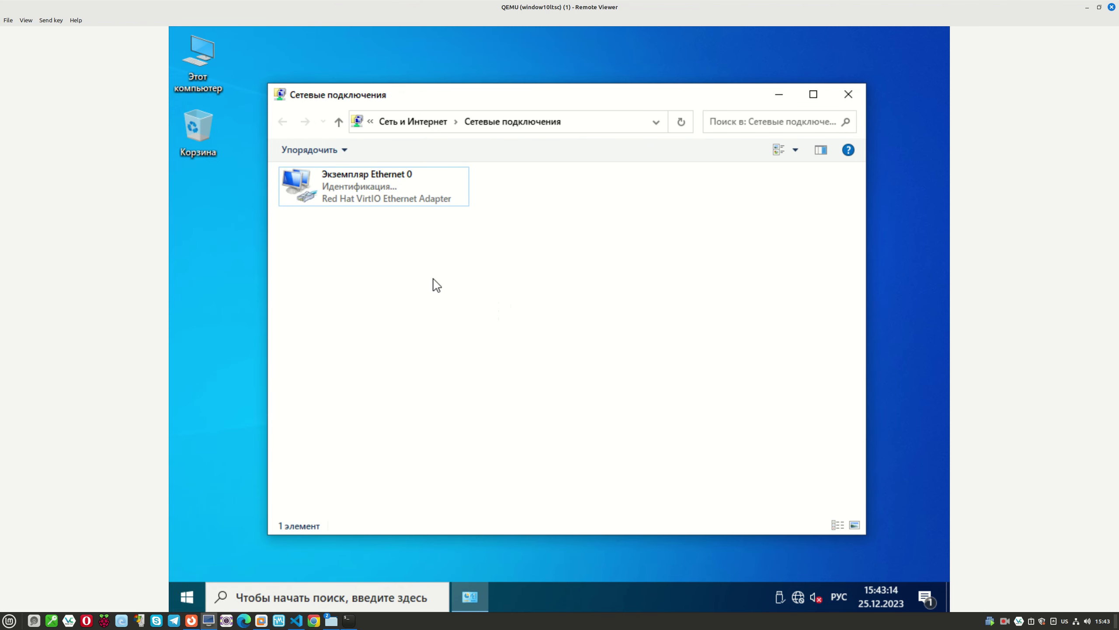
Step: Recheck the VirtIO Ethernet adapter's status and its autoconfigured IPv4 address in the connection details
{"action": "right_click", "coordinate": [419, 204]}
{"action": "left_click", "coordinate": [446, 233]}
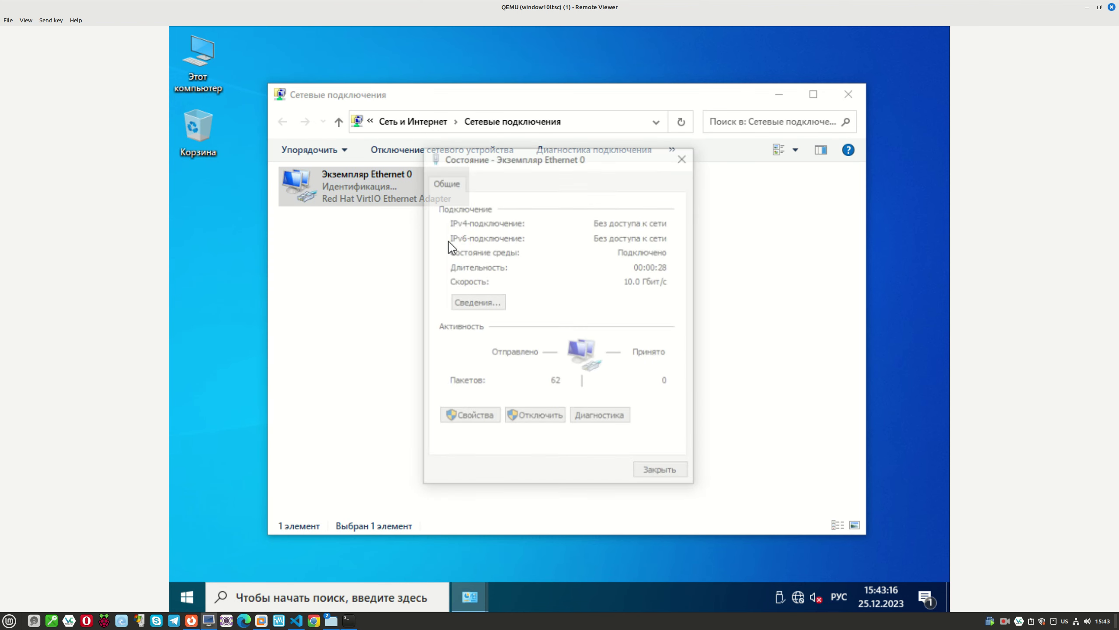
{"action": "left_click", "coordinate": [474, 303]}
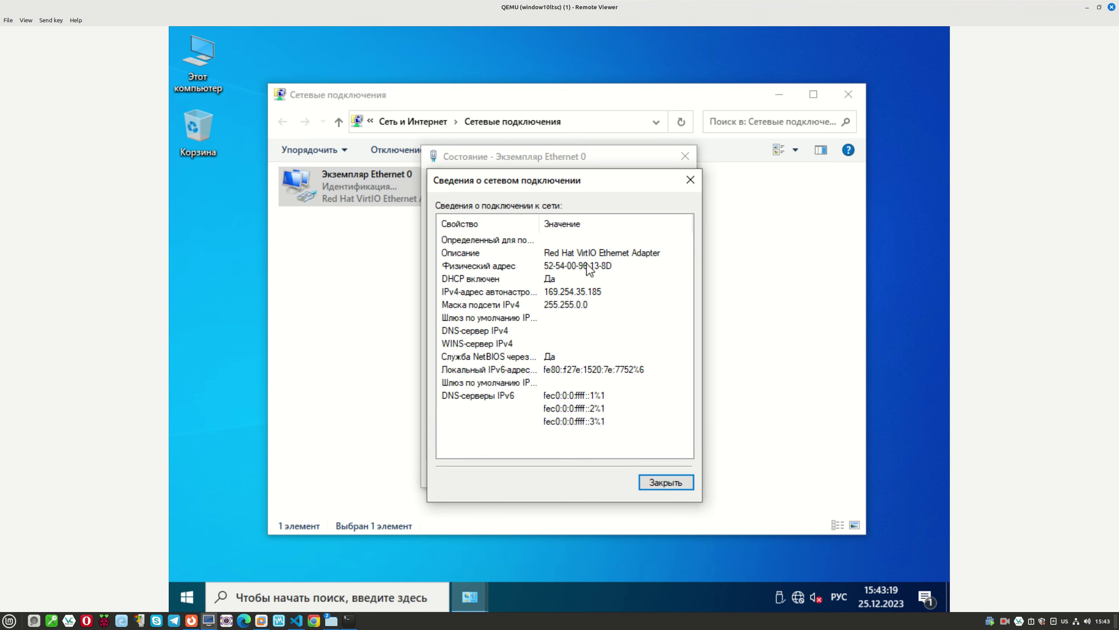
{"action": "left_click", "coordinate": [570, 293]}
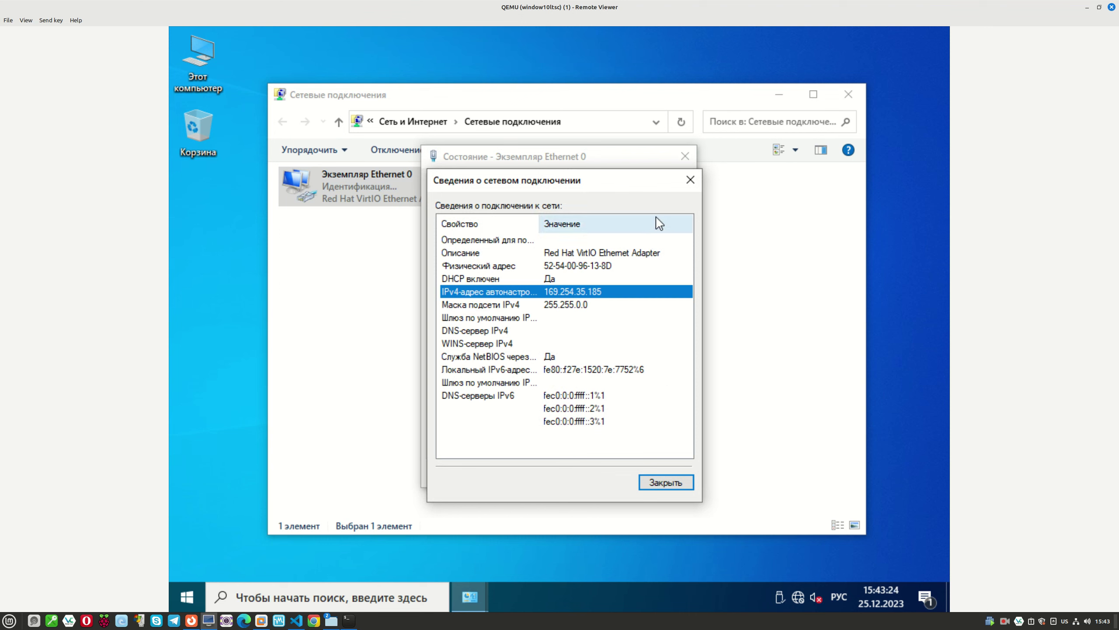
{"action": "left_click", "coordinate": [691, 179]}
{"action": "left_click", "coordinate": [689, 159]}
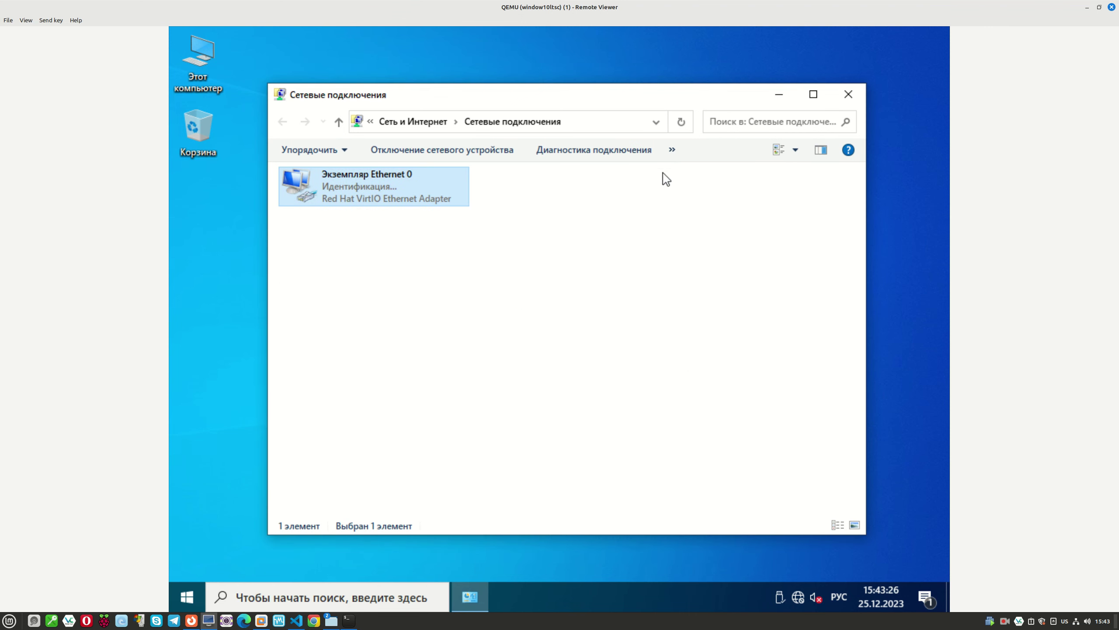
{"action": "mouse_move", "coordinate": [332, 625]}
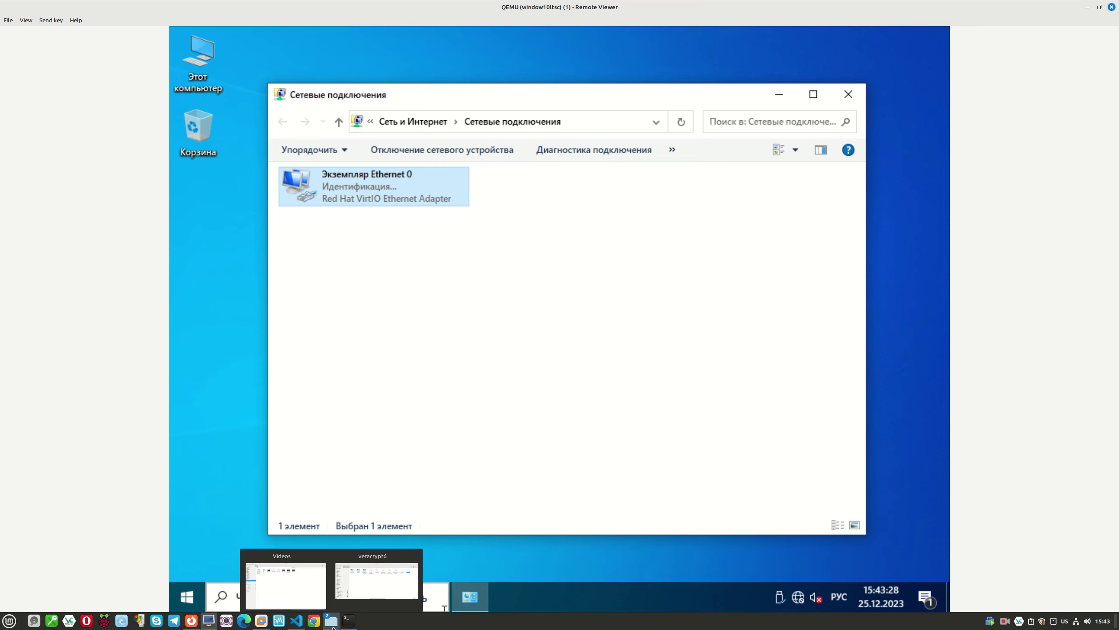
{"action": "left_click", "coordinate": [355, 626]}
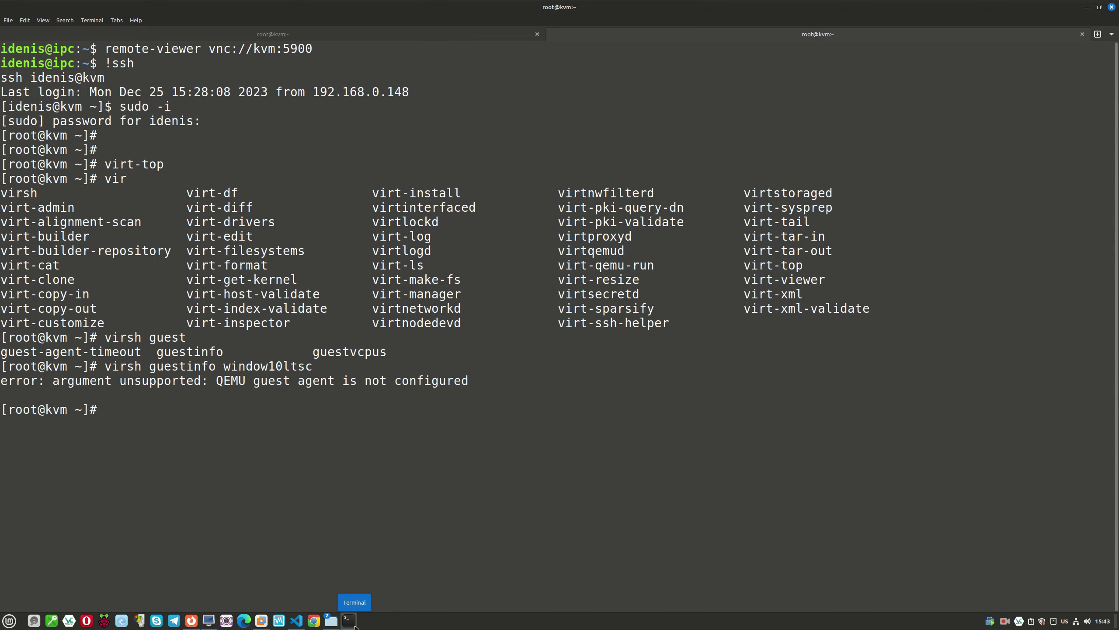
{"action": "left_click", "coordinate": [355, 625]}
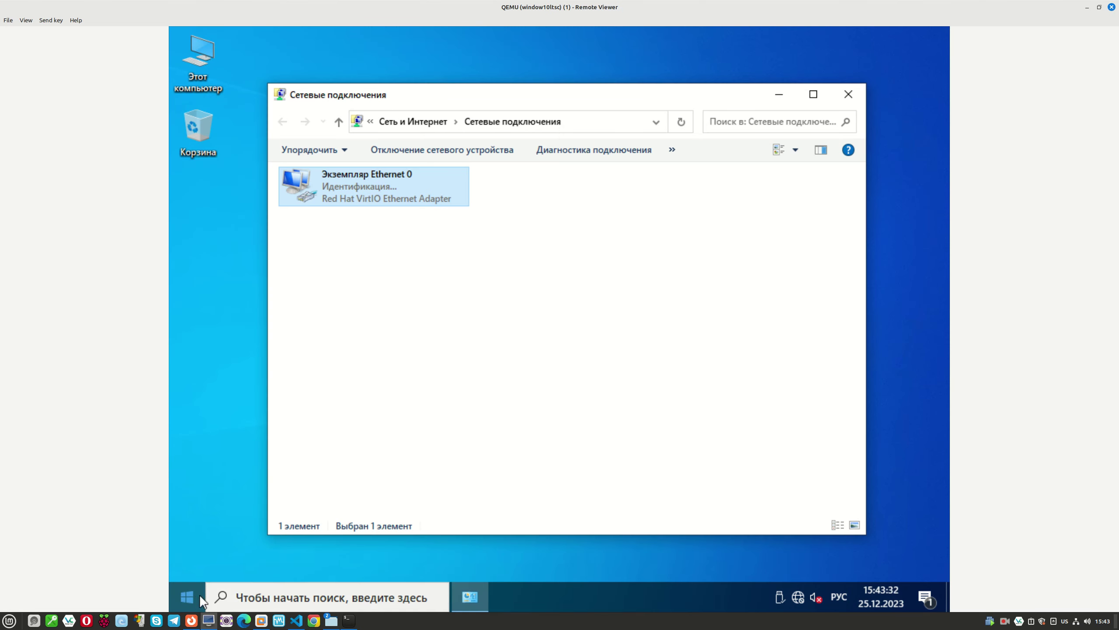
Step: Search the guest for "службы" and open the Services console
{"action": "right_click", "coordinate": [198, 596]}
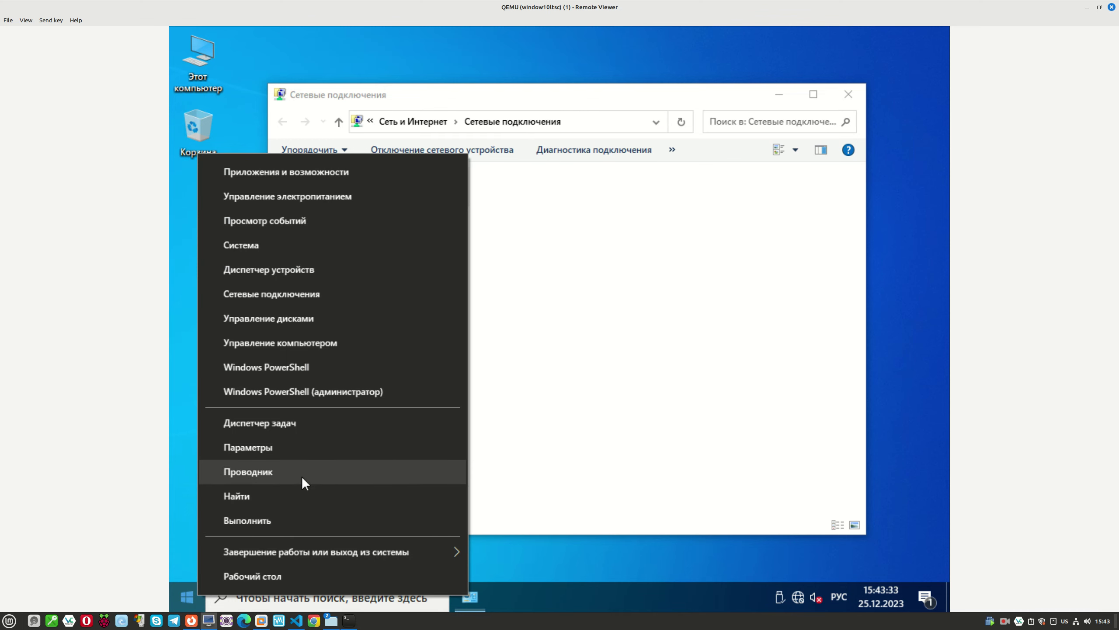
{"action": "left_click", "coordinate": [195, 593]}
{"action": "left_click", "coordinate": [194, 593]}
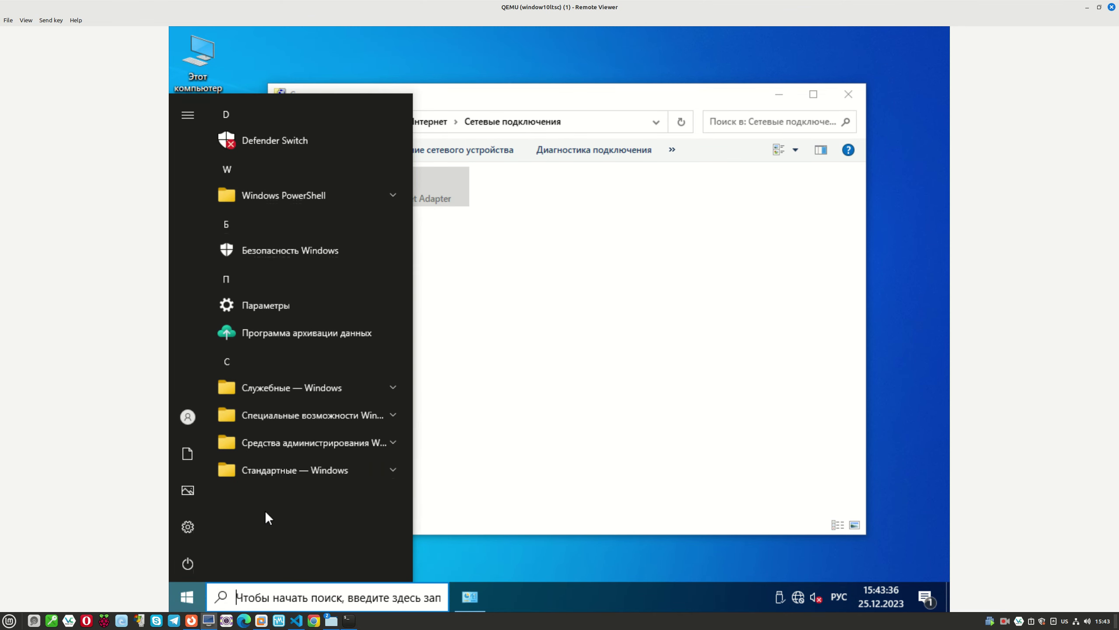
{"action": "type", "text": "службы"}
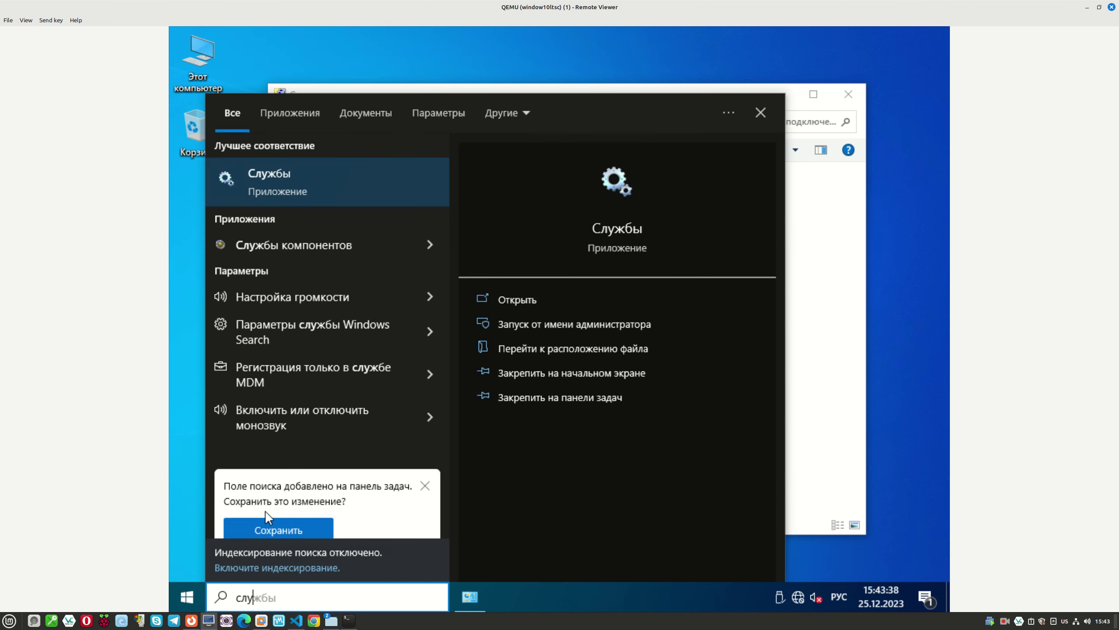
{"action": "key", "text": "Return"}
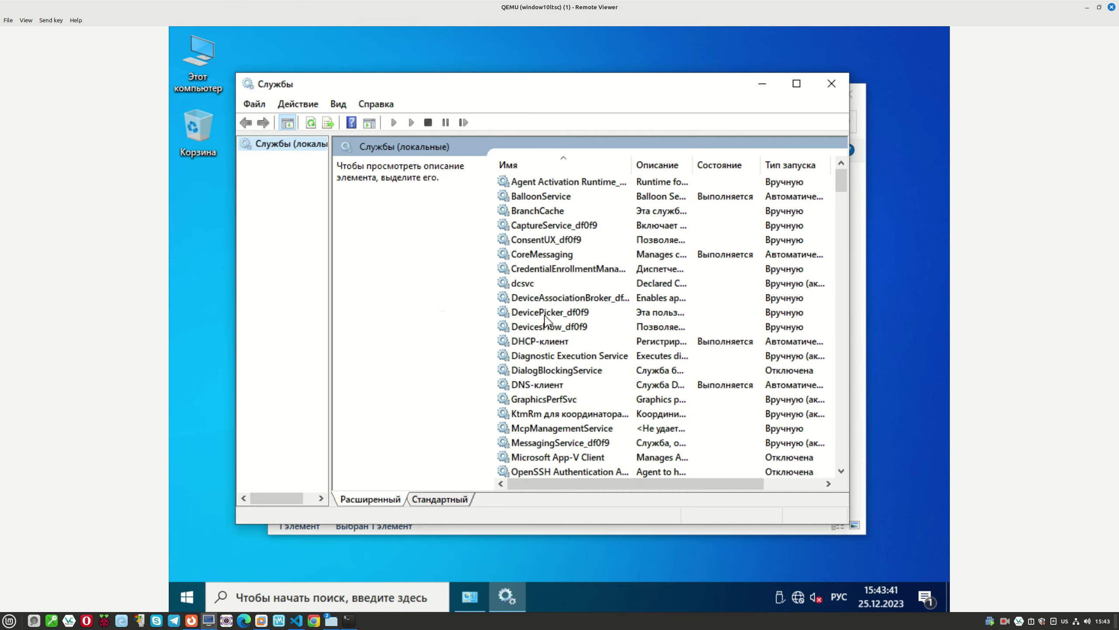
Step: Maximize the Services window and widen the service name column so full names are readable
{"action": "scroll", "coordinate": [548, 333], "scroll_direction": "down", "scroll_amount": 20}
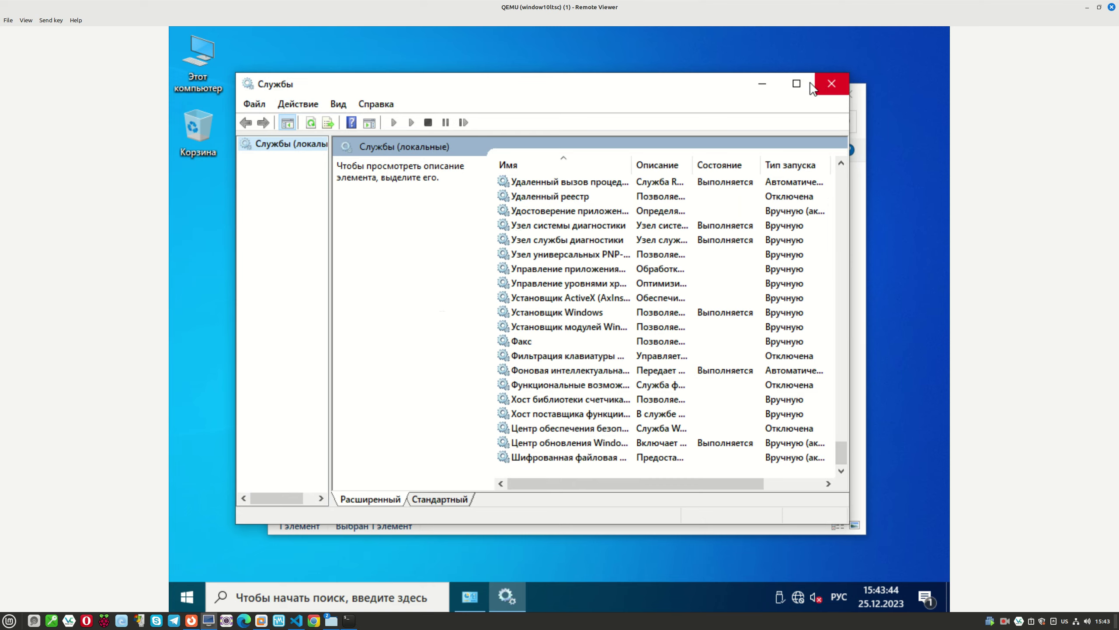
{"action": "left_click", "coordinate": [796, 83]}
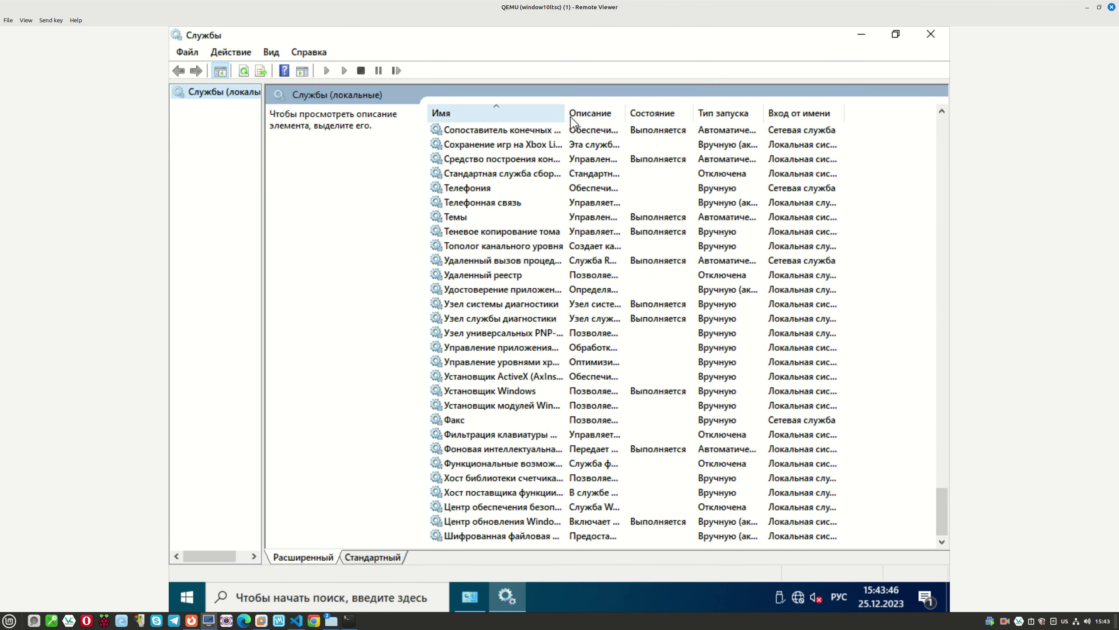
{"action": "left_click_drag", "start_coordinate": [565, 114], "coordinate": [682, 116]}
{"action": "scroll", "coordinate": [575, 349], "scroll_direction": "down", "scroll_amount": 1}
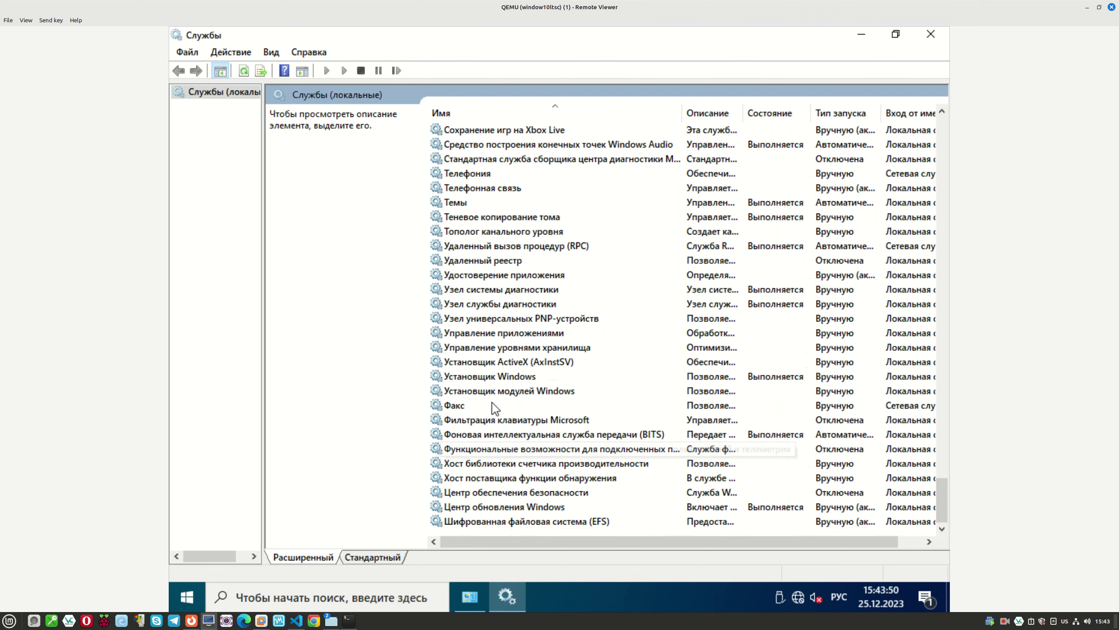
Step: Look through the service list and individual service descriptions to locate the QEMU guest services
{"action": "left_click", "coordinate": [491, 363]}
{"action": "scroll", "coordinate": [508, 356], "scroll_direction": "up", "scroll_amount": 3}
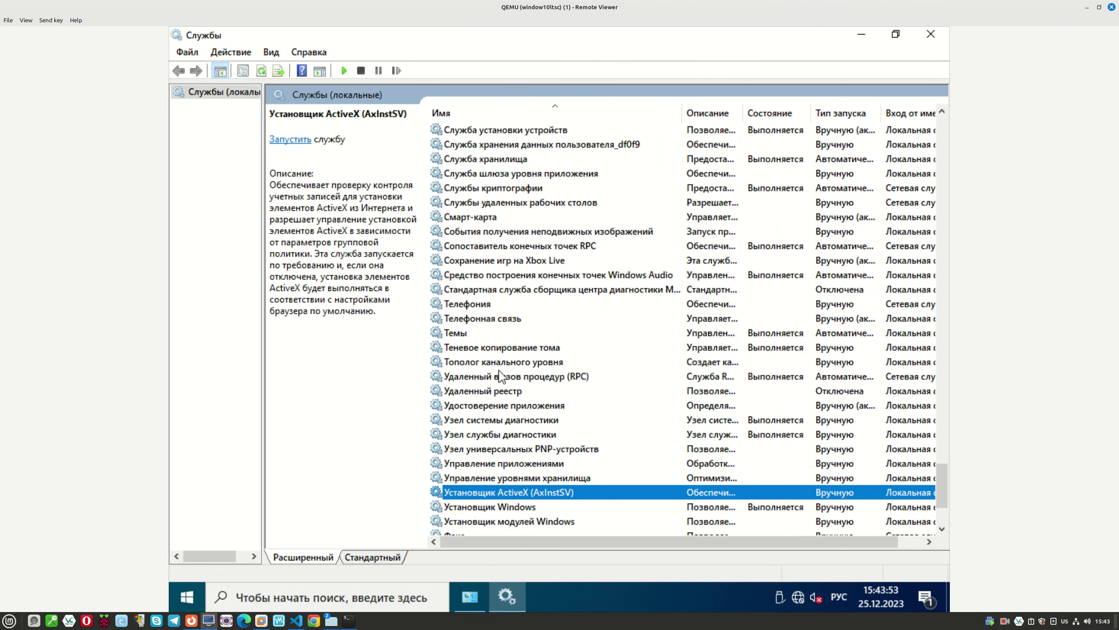
{"action": "left_click", "coordinate": [500, 376]}
{"action": "left_click", "coordinate": [494, 319]}
{"action": "left_click", "coordinate": [505, 289]}
{"action": "left_click", "coordinate": [513, 261]}
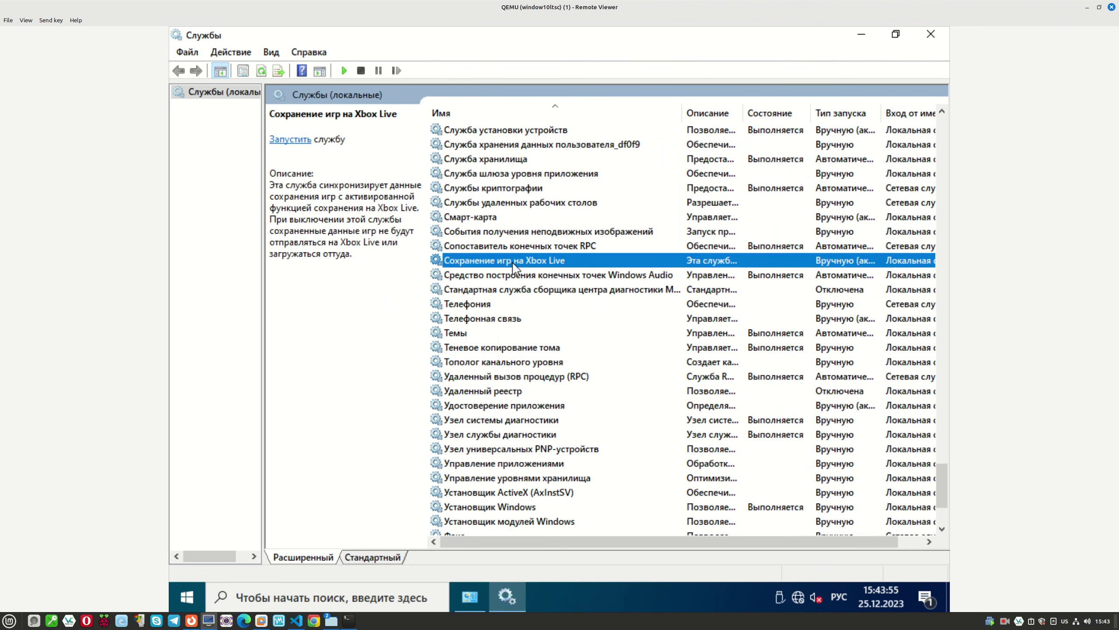
{"action": "scroll", "coordinate": [520, 265], "scroll_direction": "up", "scroll_amount": 3}
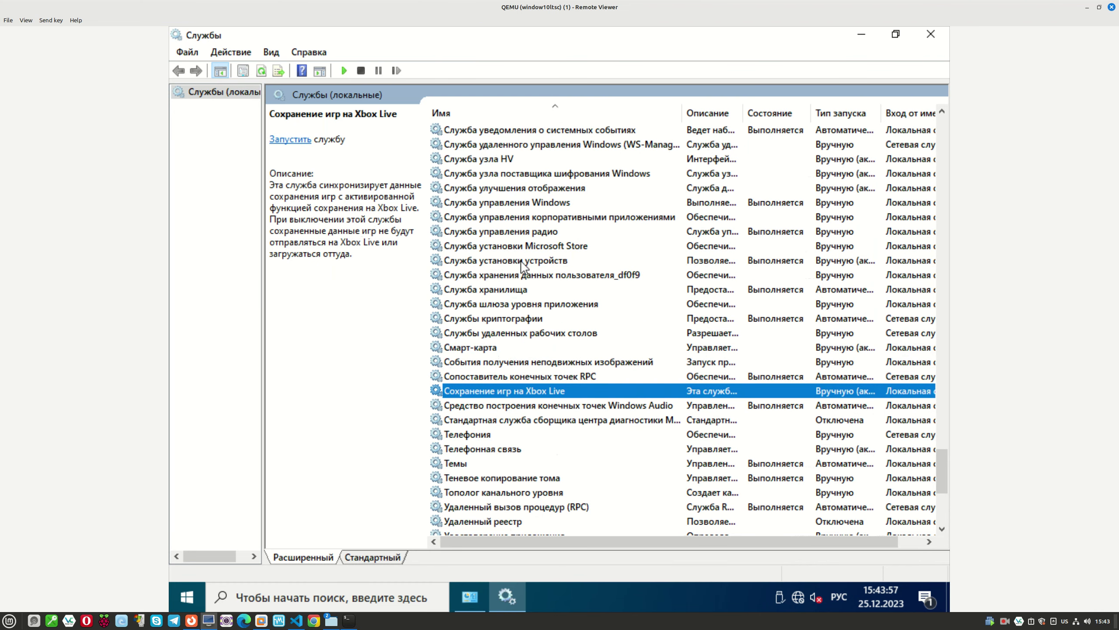
{"action": "scroll", "coordinate": [524, 267], "scroll_direction": "up", "scroll_amount": 4}
{"action": "scroll", "coordinate": [512, 315], "scroll_direction": "up", "scroll_amount": 12}
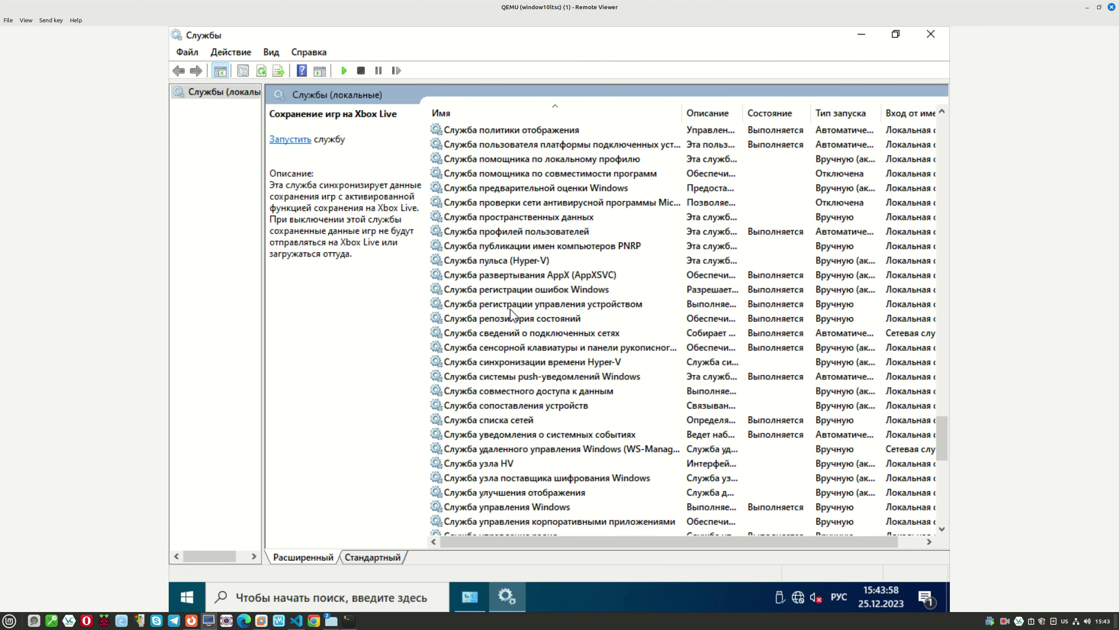
{"action": "scroll", "coordinate": [511, 315], "scroll_direction": "up", "scroll_amount": 15}
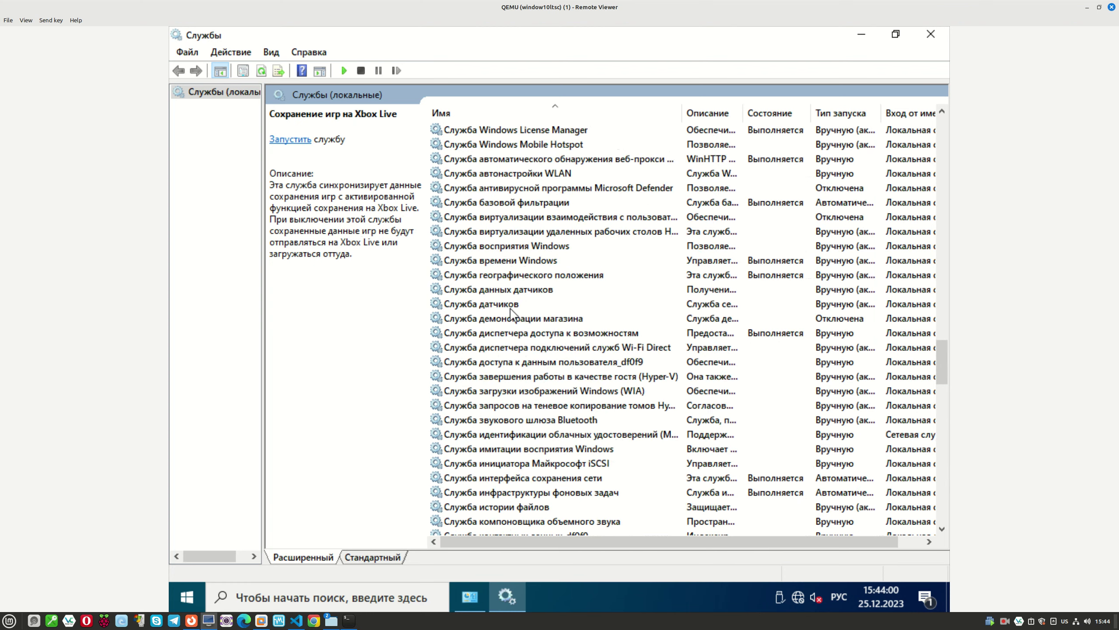
{"action": "scroll", "coordinate": [511, 314], "scroll_direction": "up", "scroll_amount": 20}
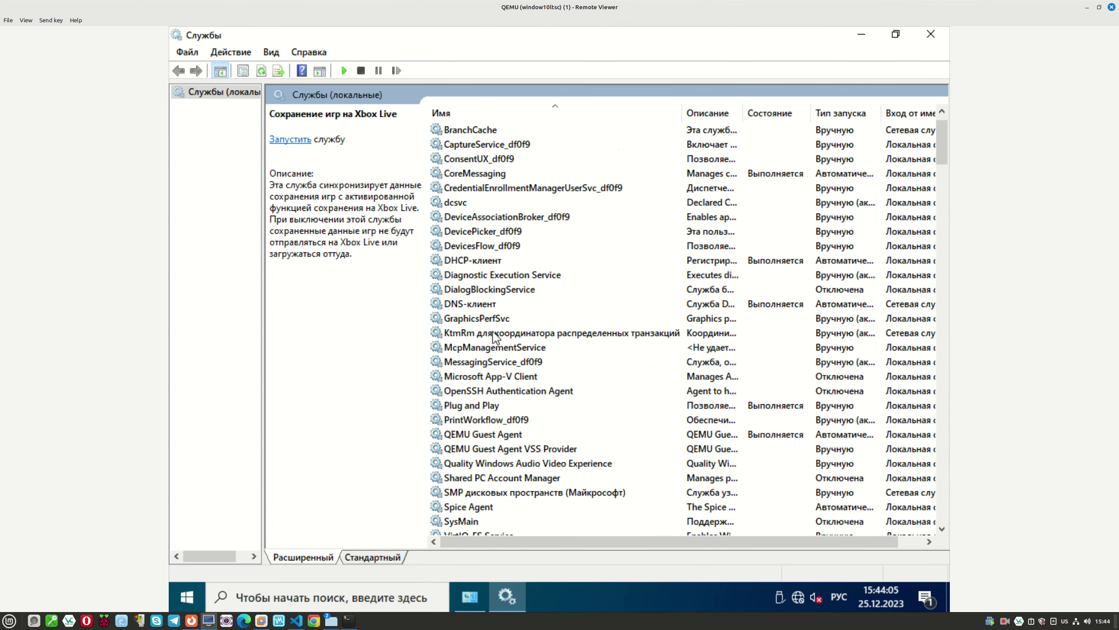
{"action": "scroll", "coordinate": [492, 396], "scroll_direction": "down", "scroll_amount": 2}
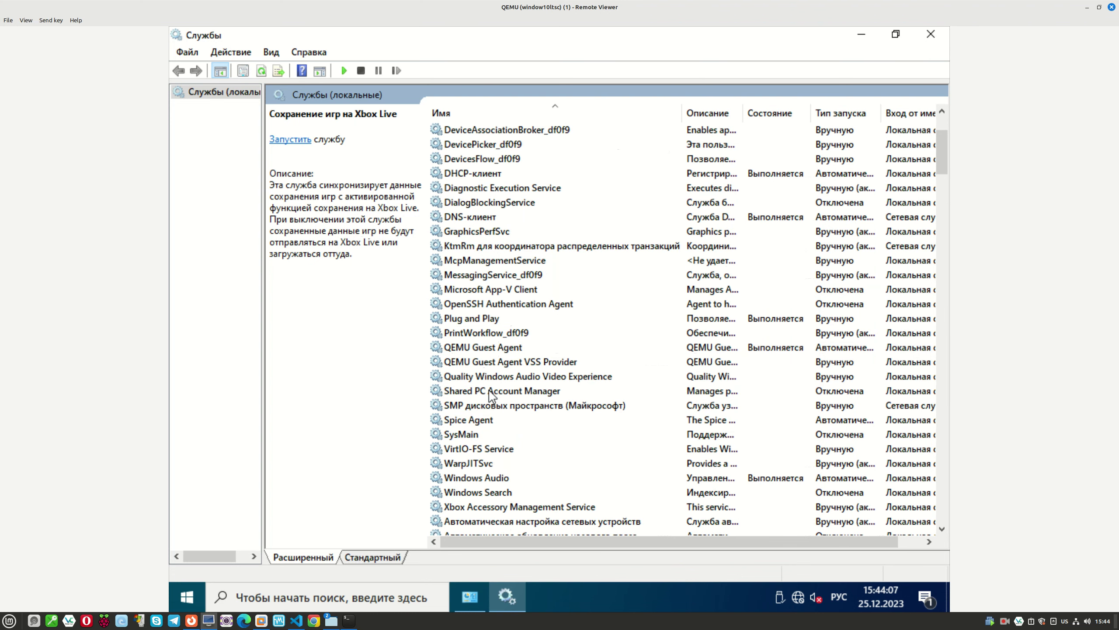
Step: Restart the QEMU Guest Agent service
{"action": "left_click", "coordinate": [494, 351]}
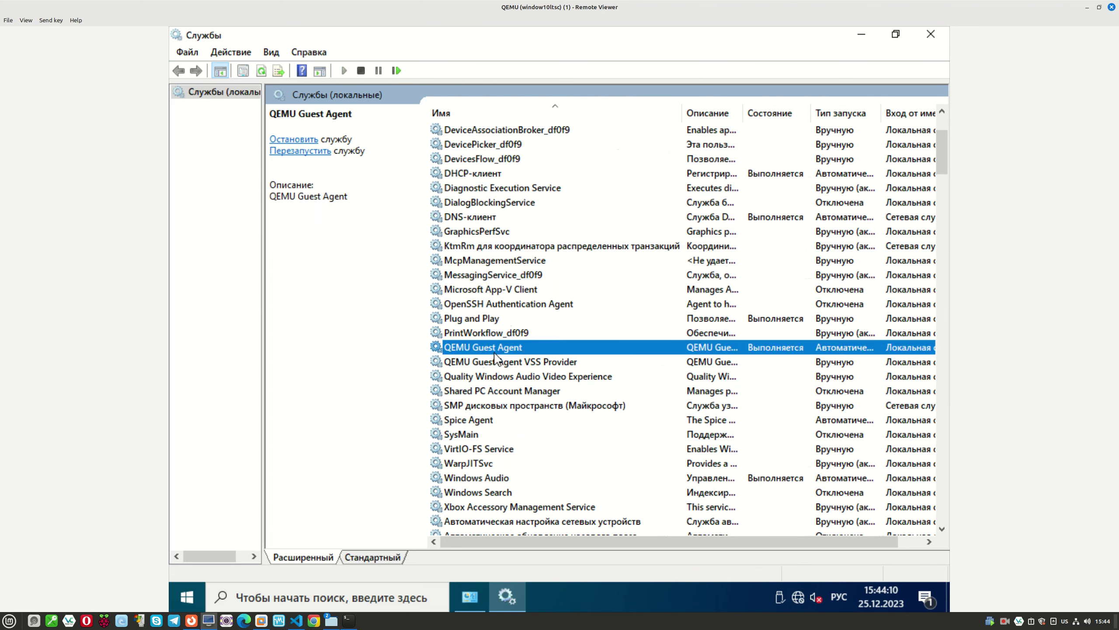
{"action": "right_click", "coordinate": [494, 353]}
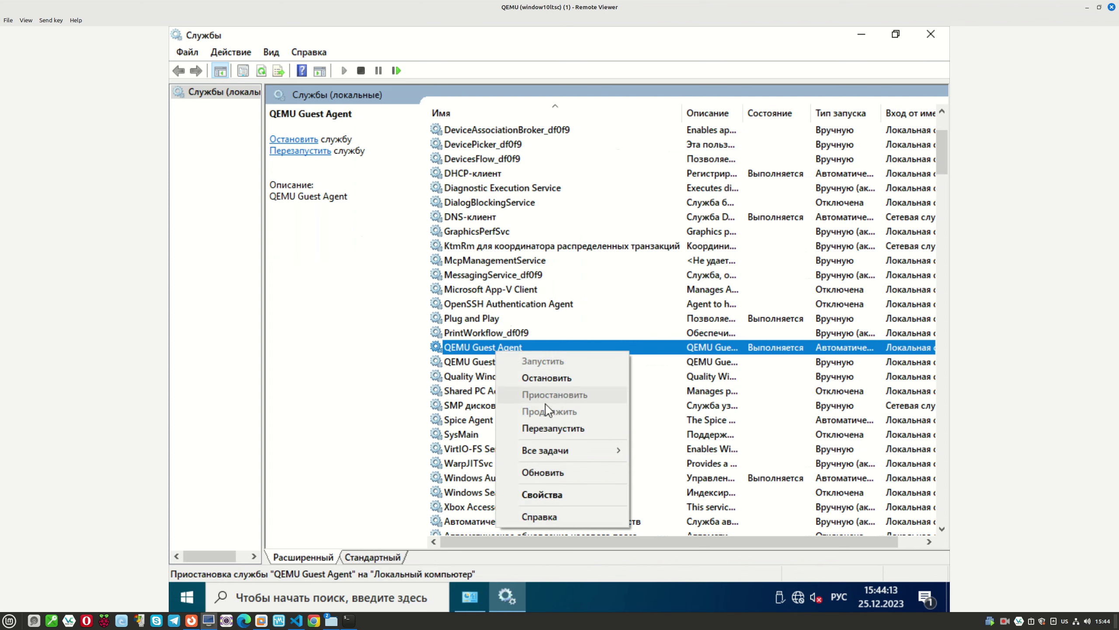
{"action": "left_click", "coordinate": [550, 426]}
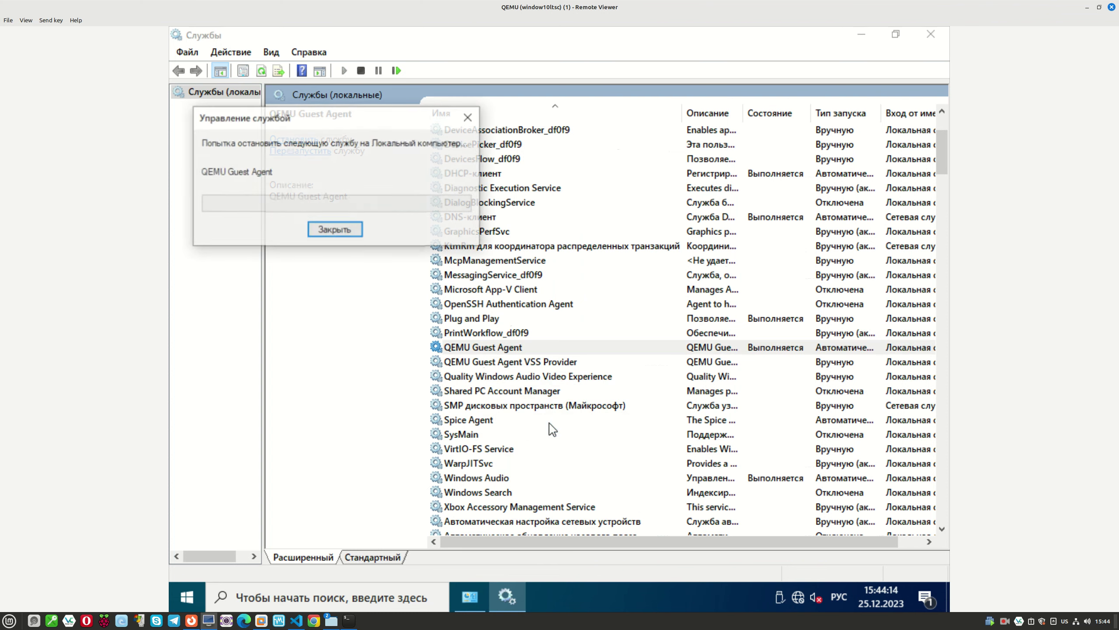
Step: Start the QEMU Guest Agent VSS Provider service
{"action": "left_click", "coordinate": [518, 363]}
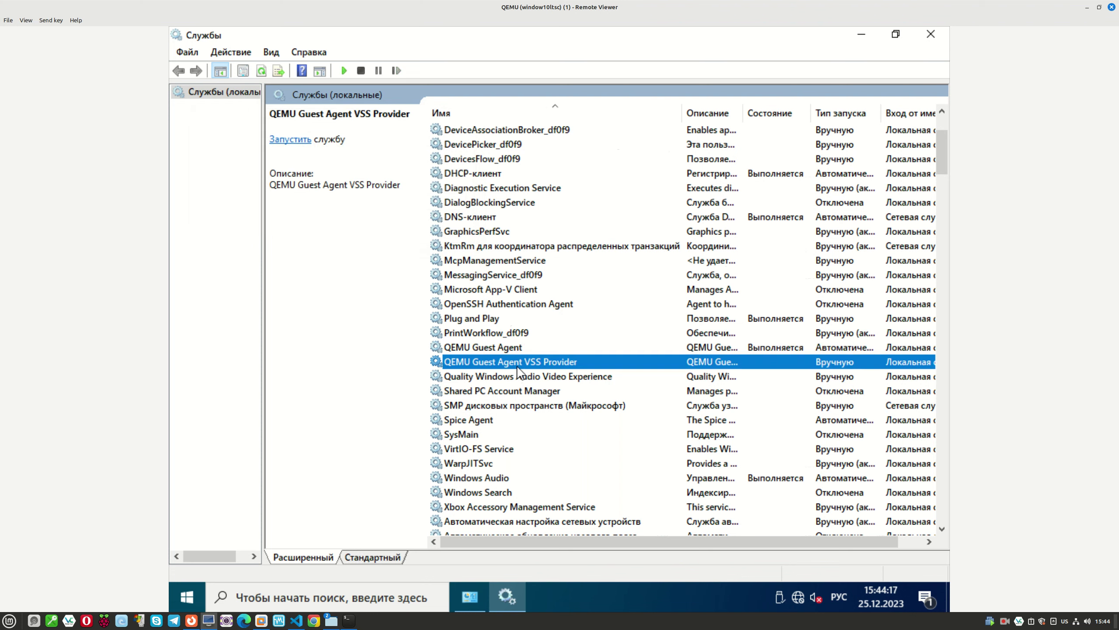
{"action": "right_click", "coordinate": [517, 365]}
{"action": "left_click", "coordinate": [546, 376]}
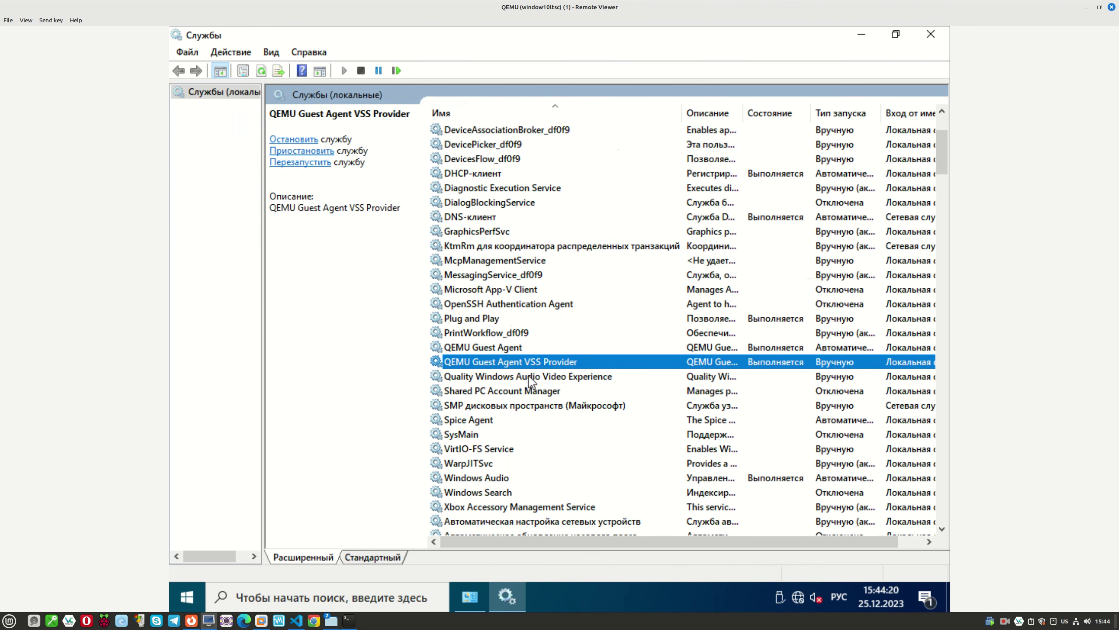
{"action": "right_click", "coordinate": [529, 378]}
{"action": "left_click", "coordinate": [492, 389]}
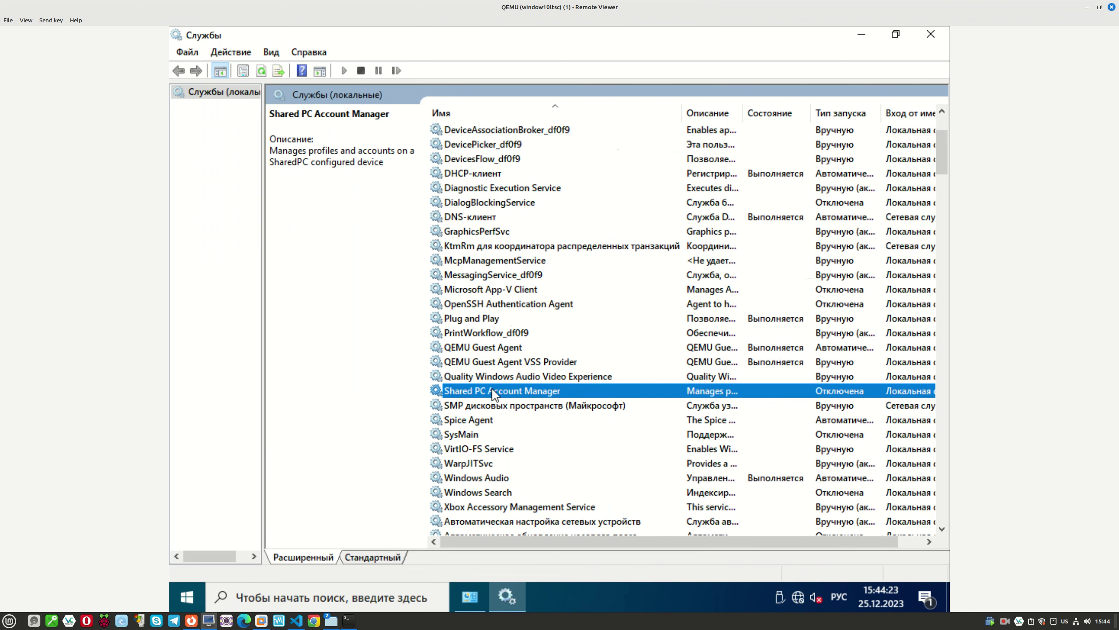
Step: Look through the descriptions of the services between QEMU Guest Agent and Spice Agent in the service list
{"action": "left_click", "coordinate": [486, 405]}
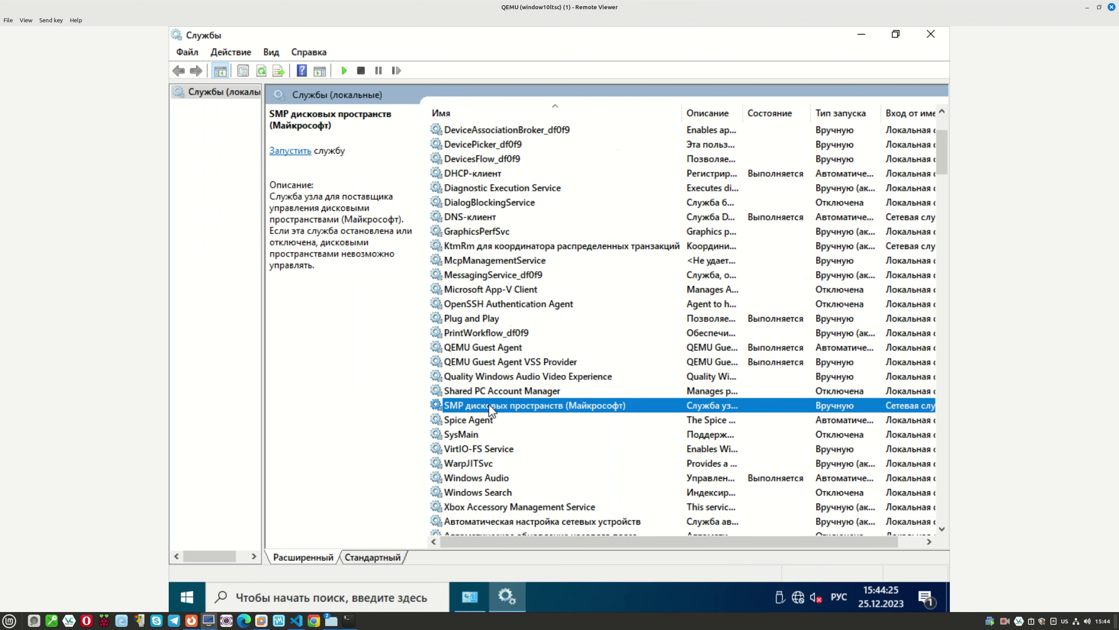
{"action": "left_click", "coordinate": [485, 417]}
{"action": "left_click", "coordinate": [501, 390]}
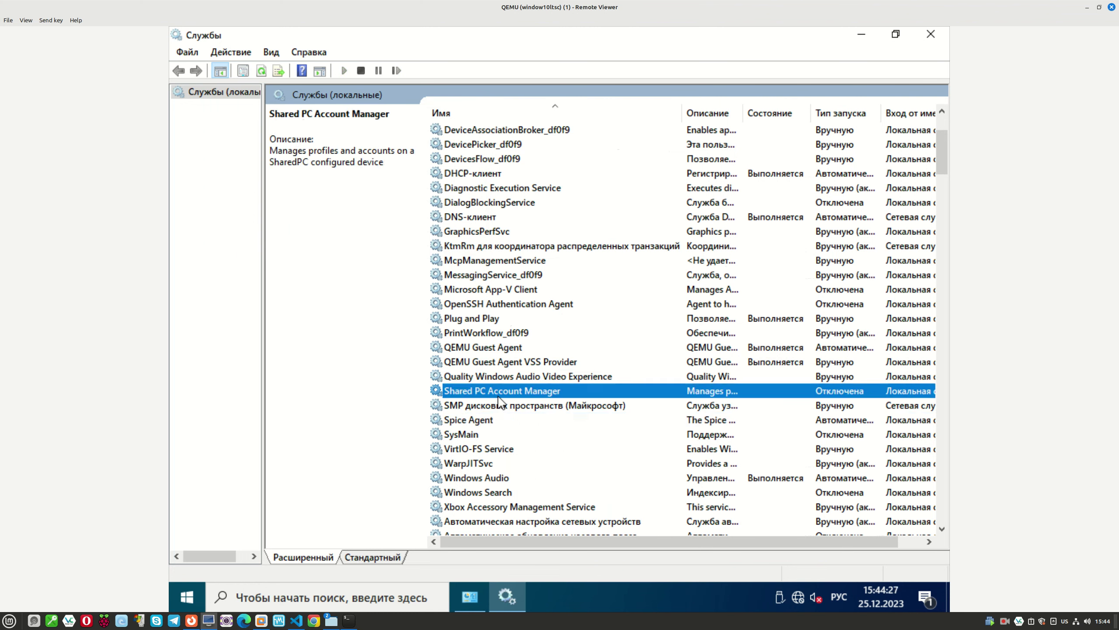
{"action": "left_click", "coordinate": [507, 376]}
{"action": "left_click", "coordinate": [510, 362]}
{"action": "left_click", "coordinate": [511, 352]}
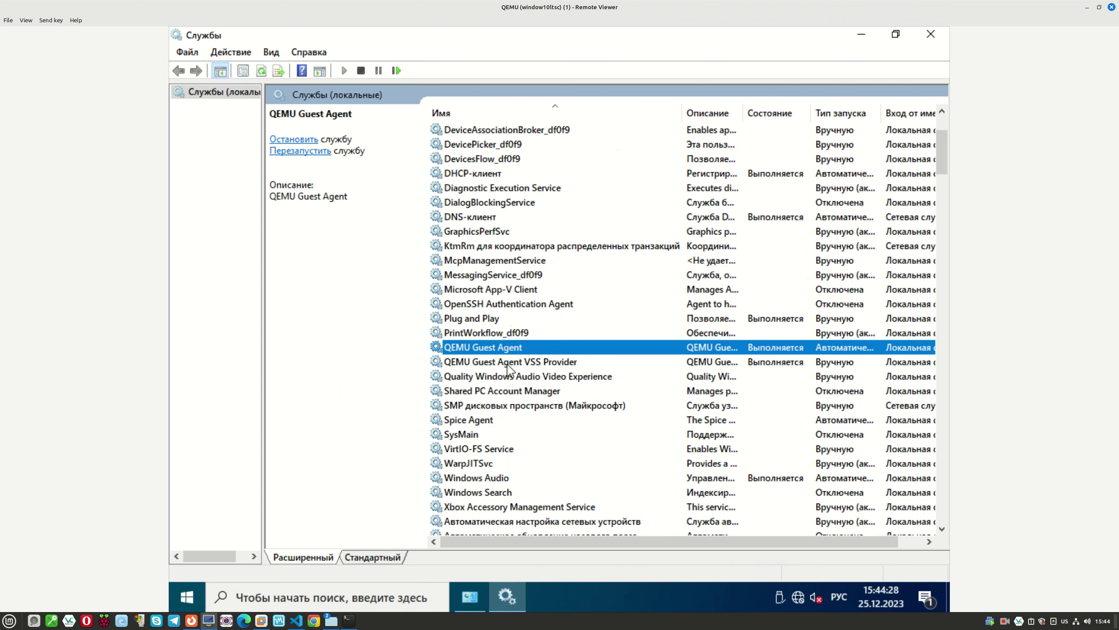
Step: Switch to the terminal and query the guest agent again with virsh guestinfo window10ltsc
{"action": "mouse_move", "coordinate": [351, 622]}
{"action": "left_click", "coordinate": [210, 622]}
{"action": "left_click", "coordinate": [210, 622]}
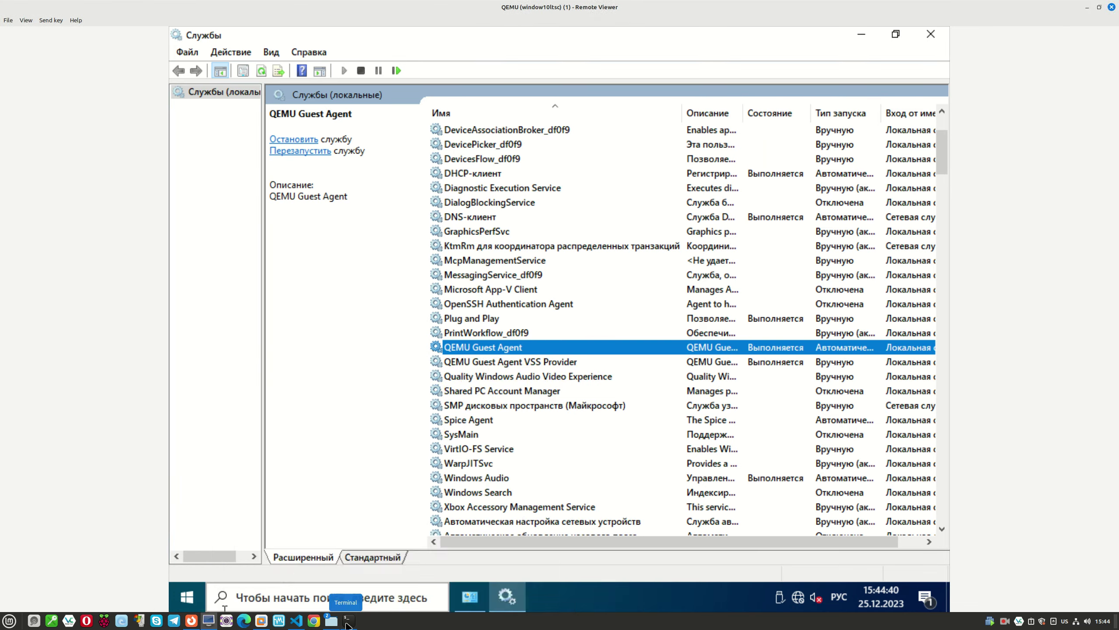
{"action": "left_click", "coordinate": [347, 621]}
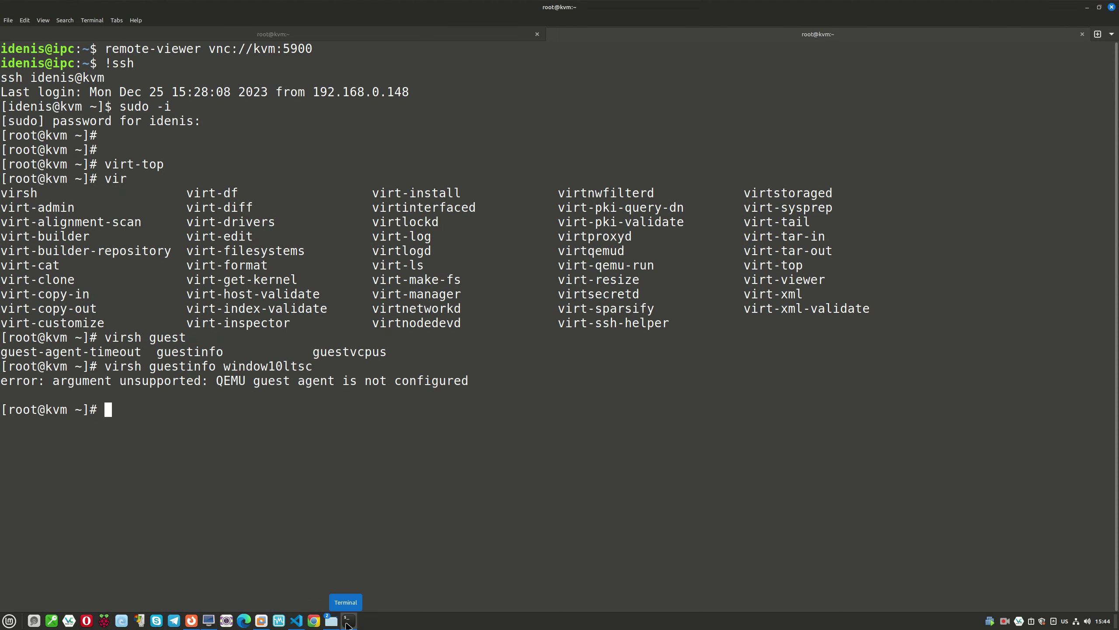
{"action": "key", "text": "Up"}
{"action": "key", "text": "Return"}
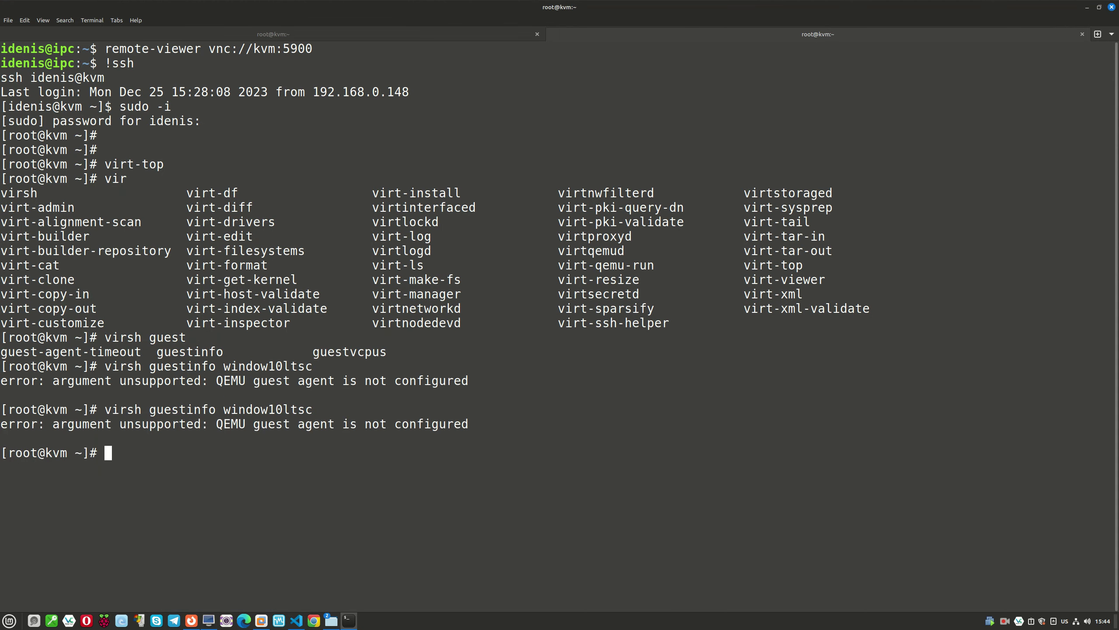
{"action": "left_click_drag", "start_coordinate": [218, 424], "coordinate": [461, 424]}
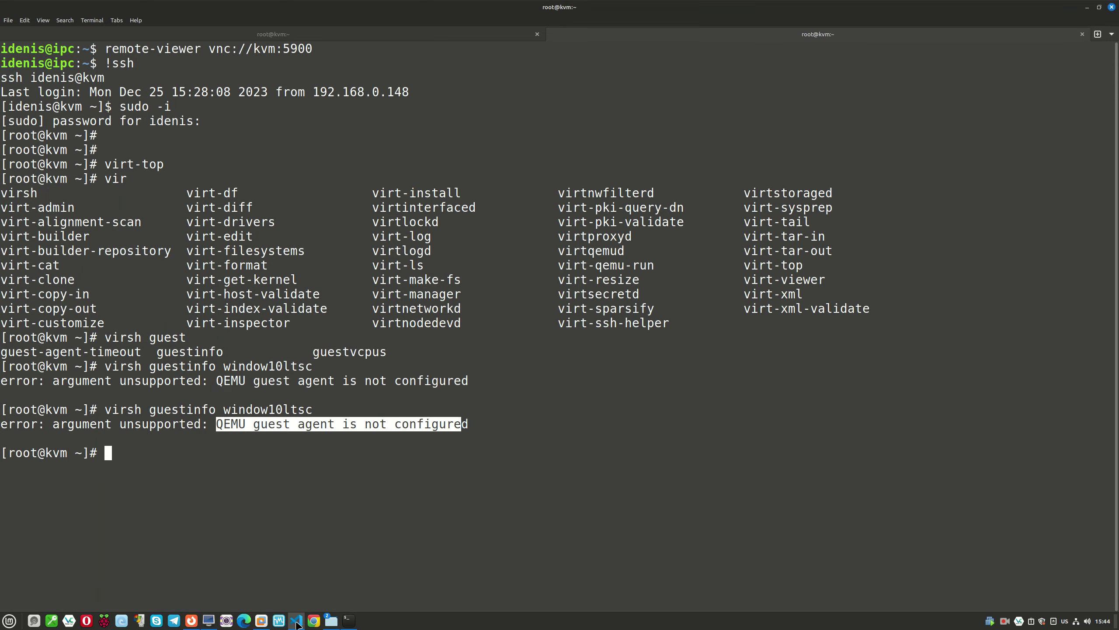
Step: Exit VeraCrypt, minimize the Videos file window, and return to the virtual machine in Remote Viewer
{"action": "left_click", "coordinate": [348, 620]}
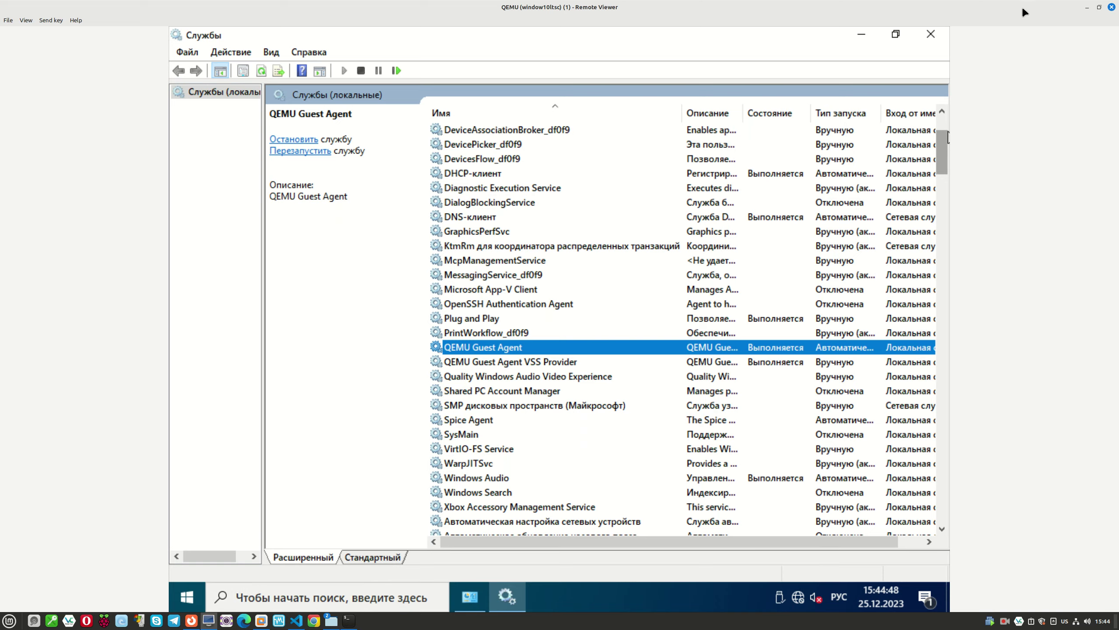
{"action": "left_click", "coordinate": [1086, 8]}
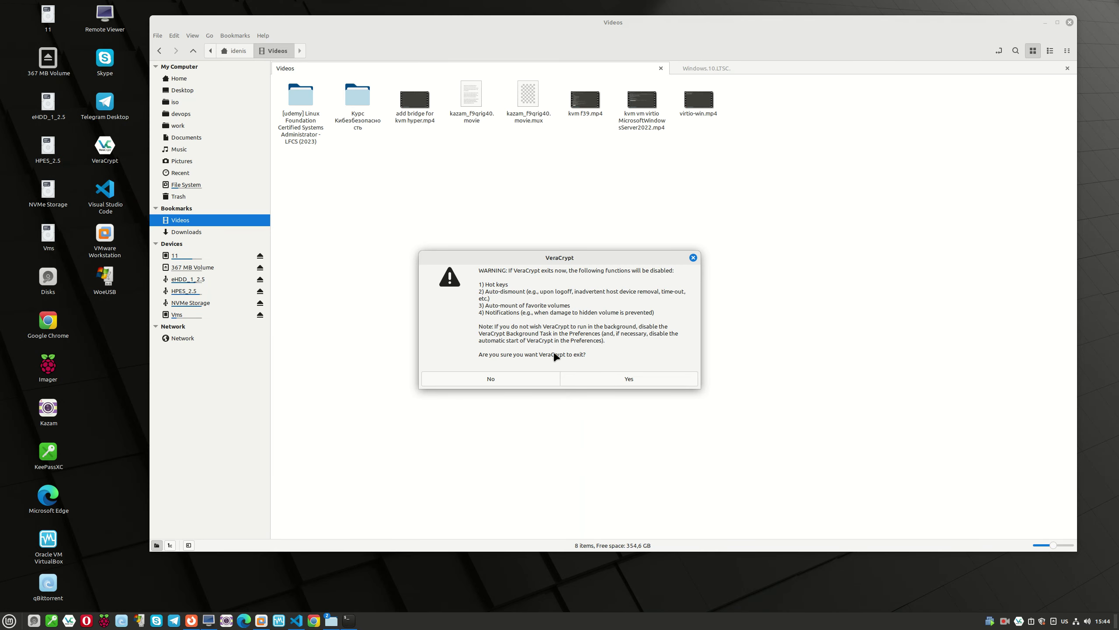
{"action": "left_click", "coordinate": [585, 384]}
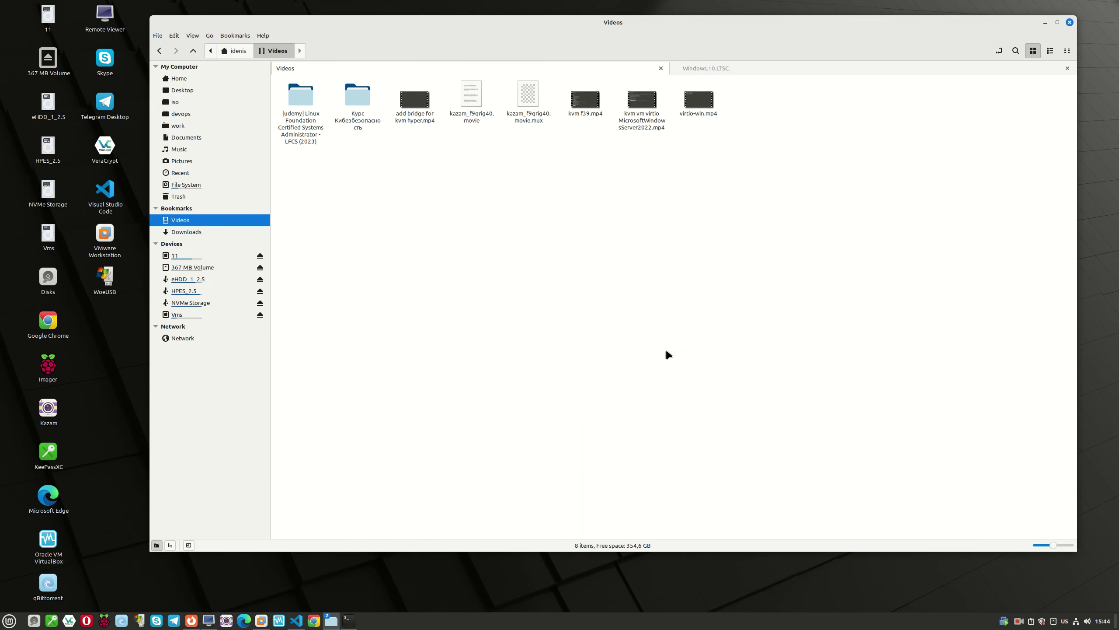
{"action": "left_click", "coordinate": [1045, 23]}
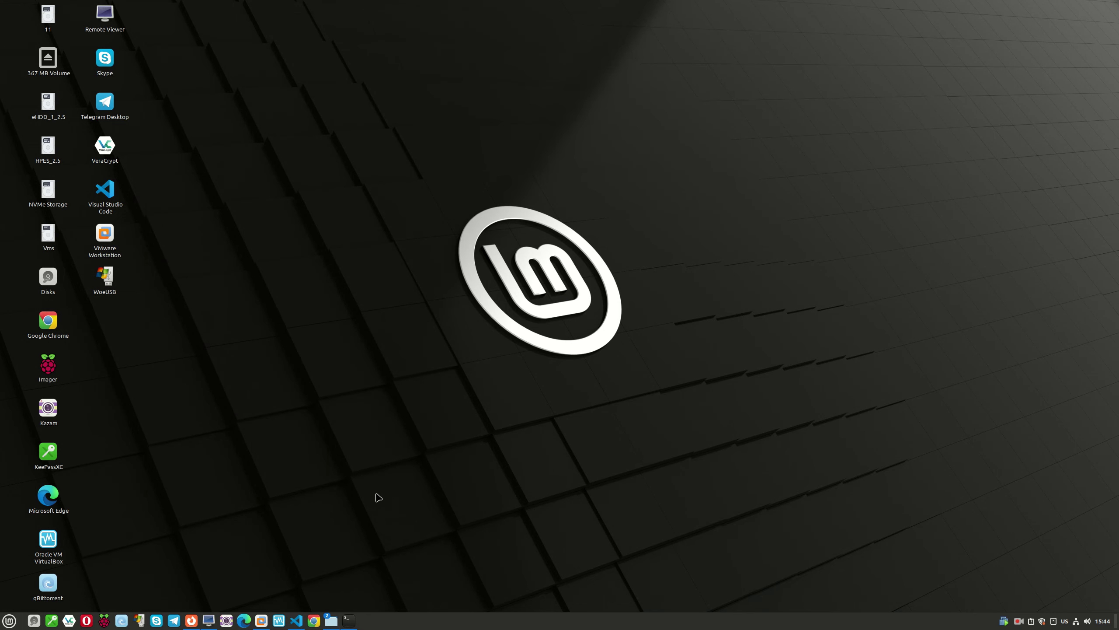
{"action": "mouse_move", "coordinate": [295, 623]}
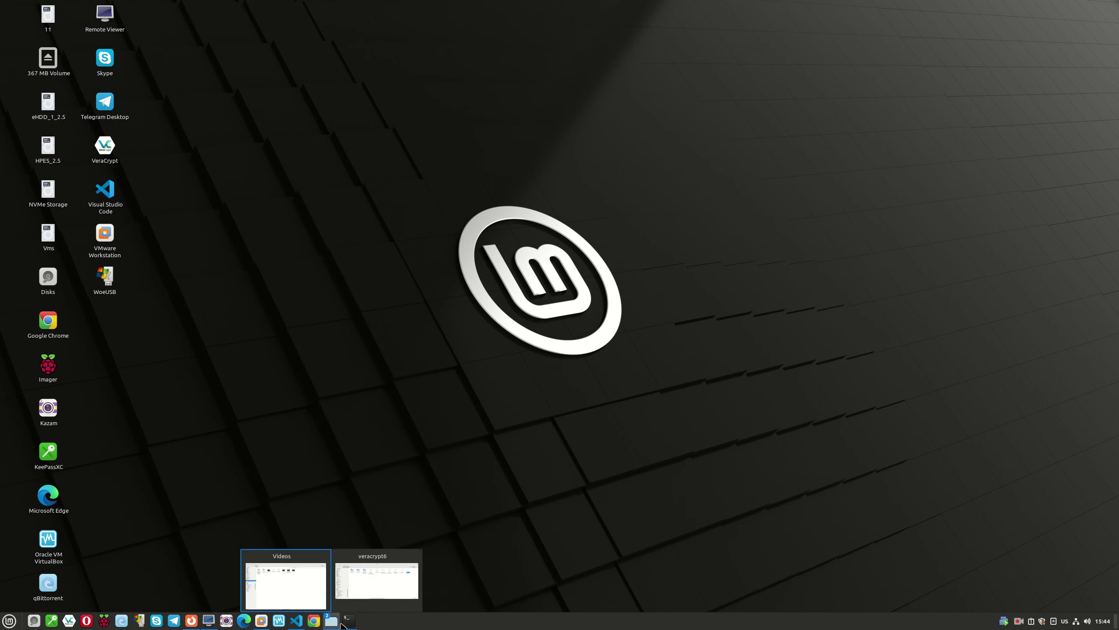
{"action": "left_click", "coordinate": [209, 621]}
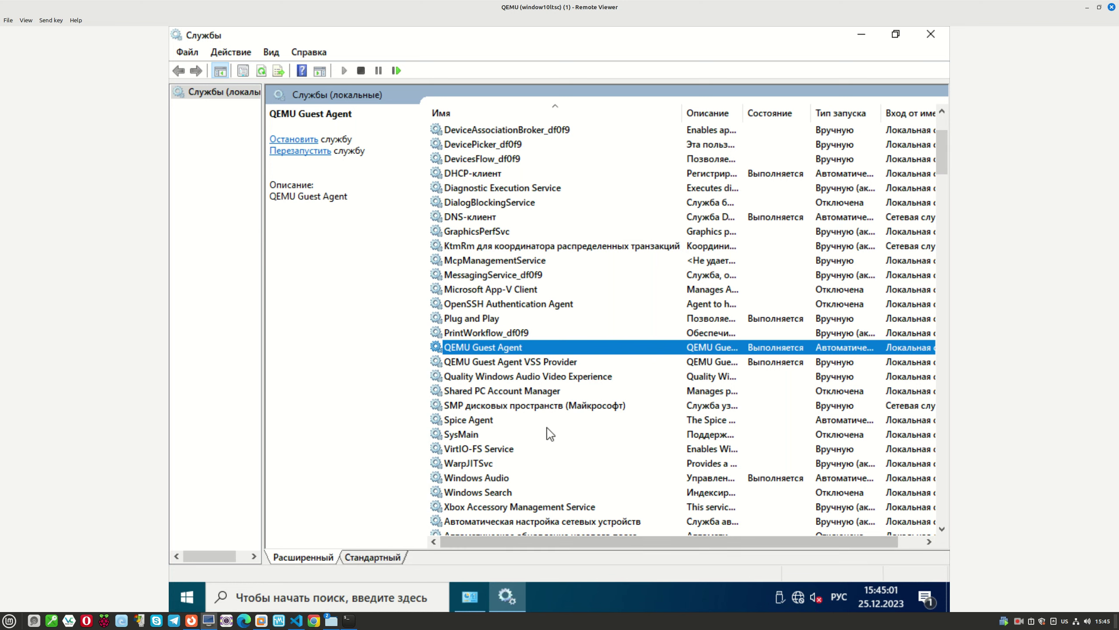
Step: Check the details of the Spice Agent and QEMU Guest Agent services and the actions available for QEMU Guest Agent
{"action": "left_click", "coordinate": [494, 424]}
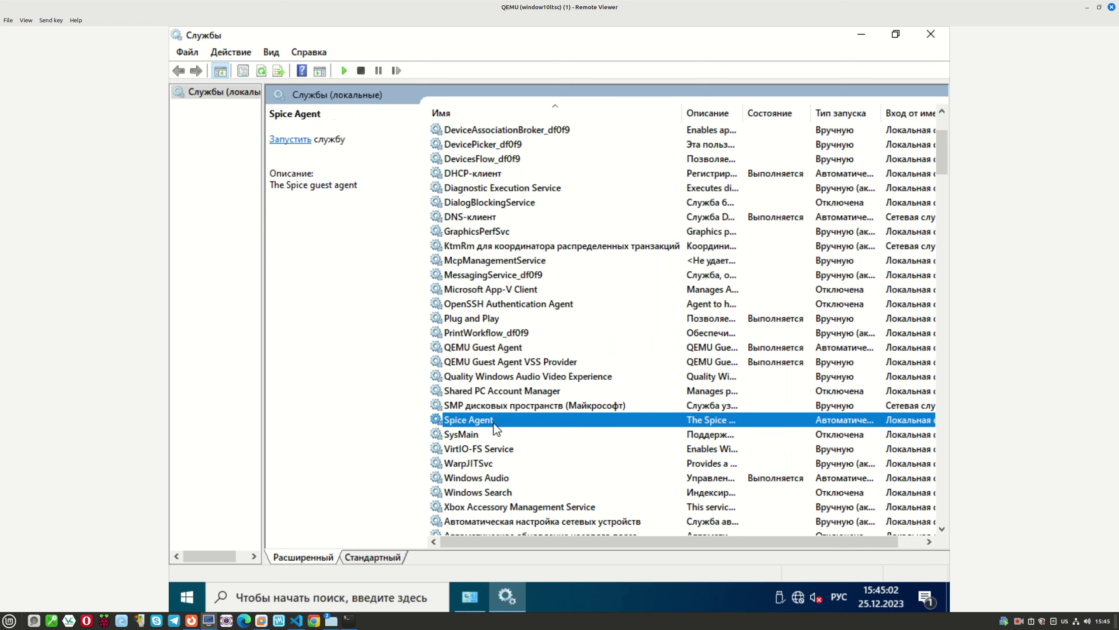
{"action": "left_click", "coordinate": [507, 364]}
{"action": "left_click", "coordinate": [512, 353]}
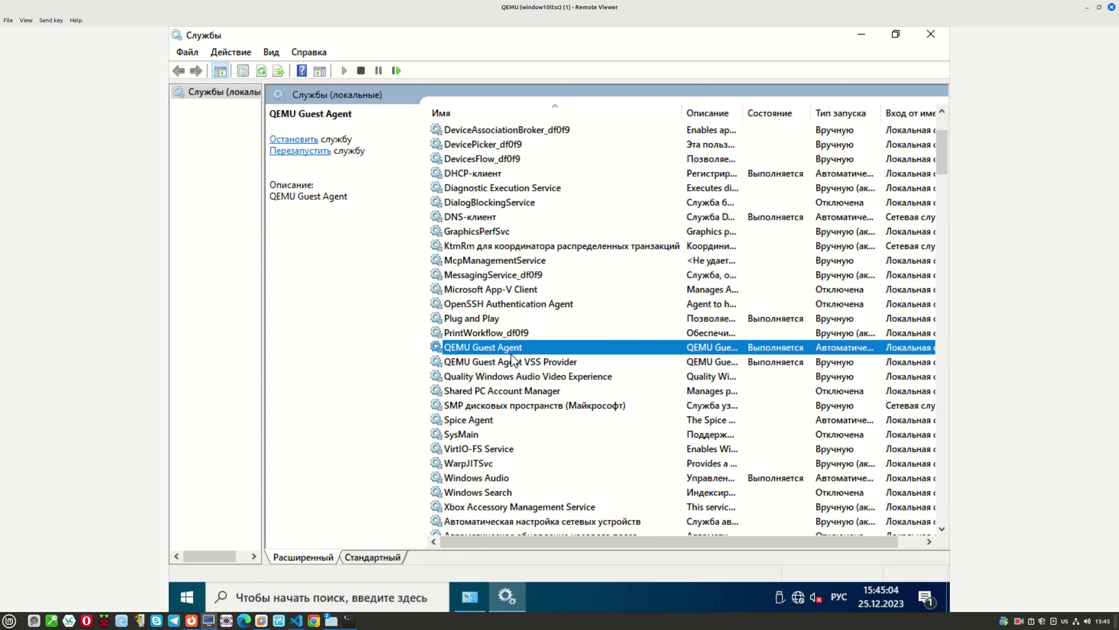
{"action": "right_click", "coordinate": [516, 354]}
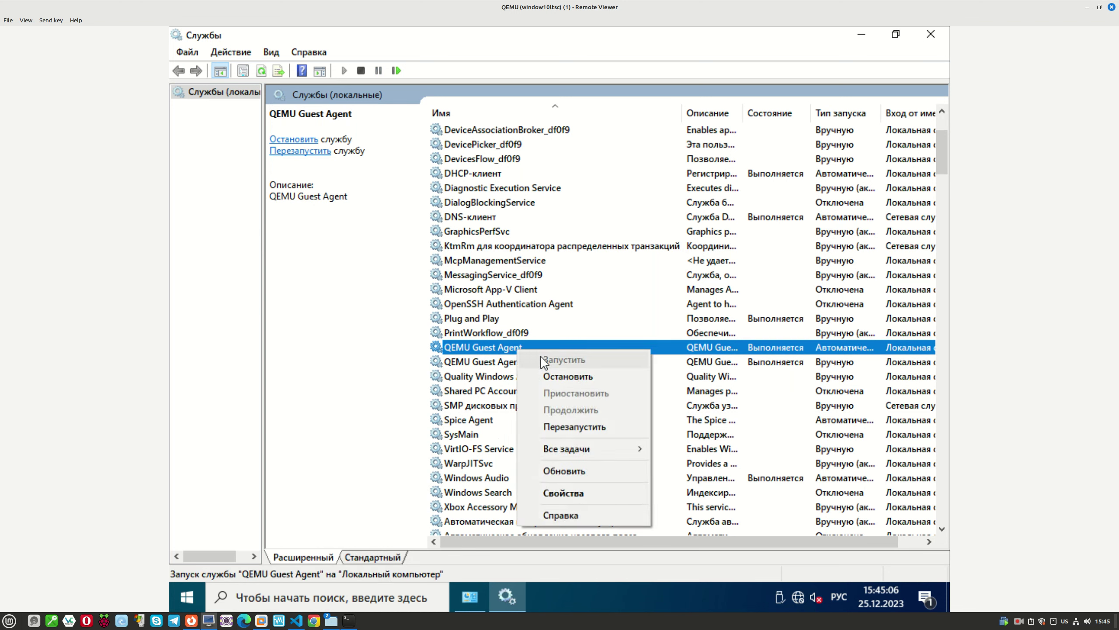
Step: Restart Windows in the virtual machine
{"action": "right_click", "coordinate": [181, 607]}
{"action": "mouse_move", "coordinate": [324, 563]}
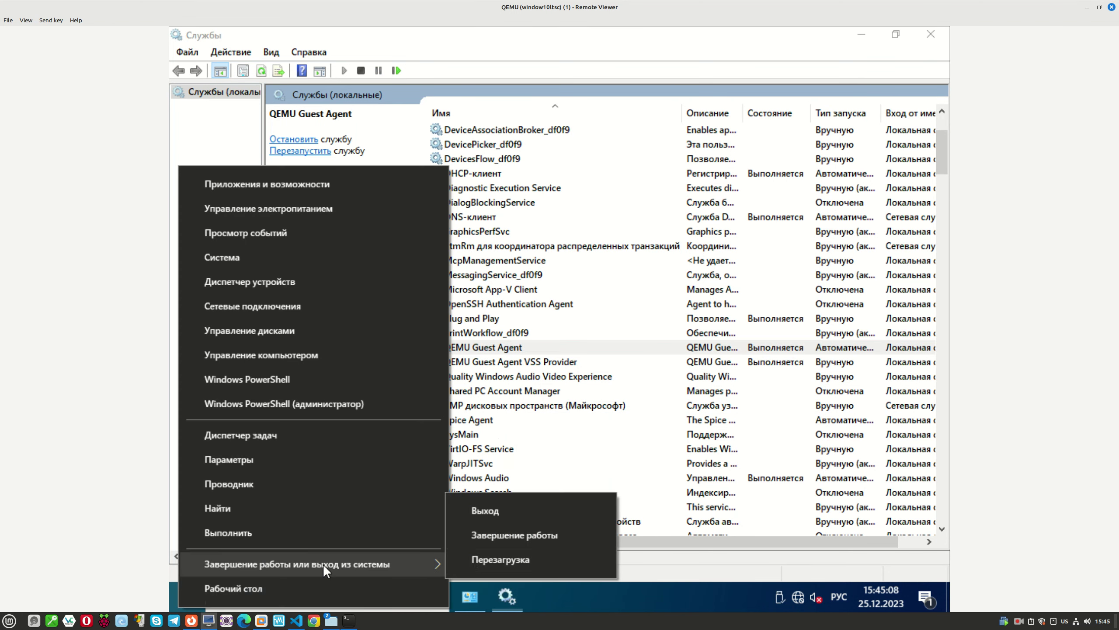
{"action": "left_click", "coordinate": [463, 556]}
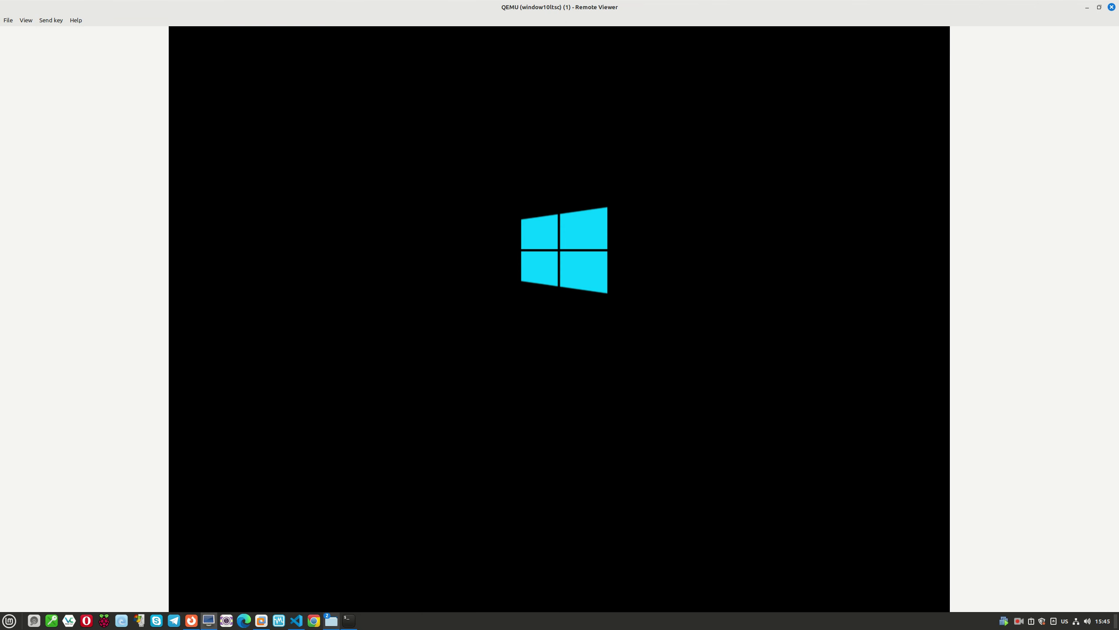
Step: Switch to the terminal and check the KVM host's CPU, memory and process load in the glances monitor
{"action": "left_click", "coordinate": [349, 621]}
{"action": "left_click", "coordinate": [395, 492]}
{"action": "left_click", "coordinate": [333, 35]}
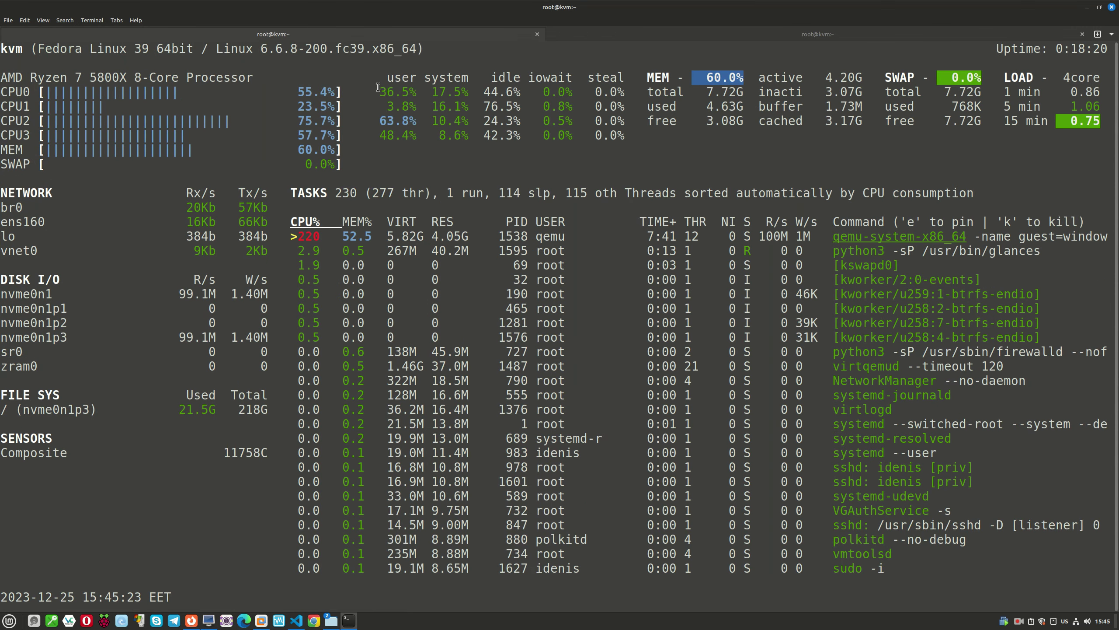
{"action": "left_click", "coordinate": [649, 35]}
{"action": "left_click", "coordinate": [361, 34]}
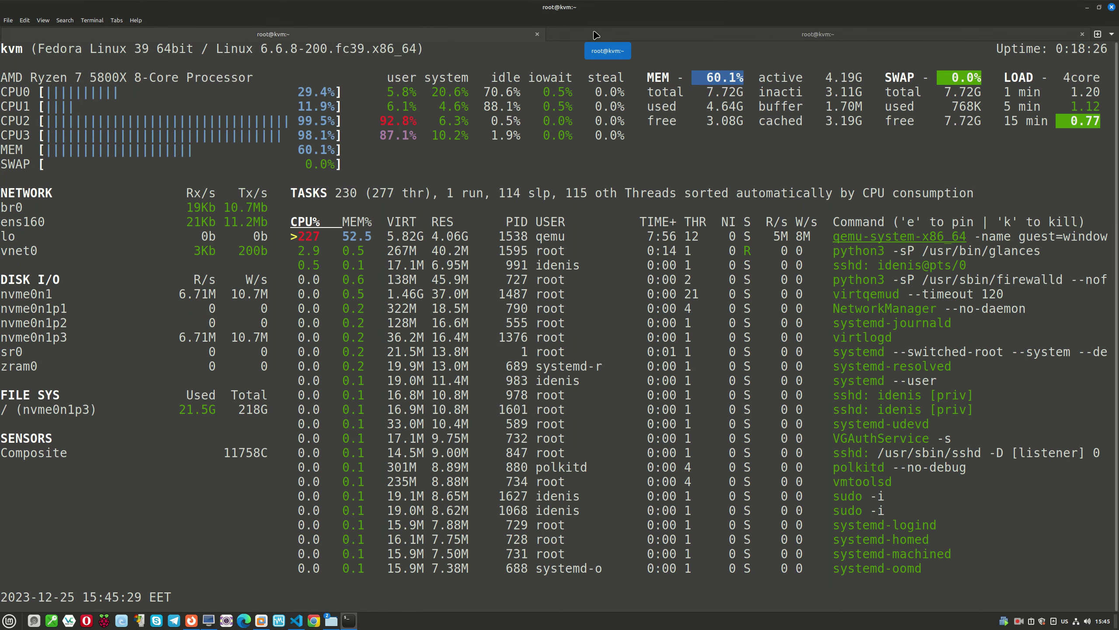
{"action": "left_click", "coordinate": [595, 34]}
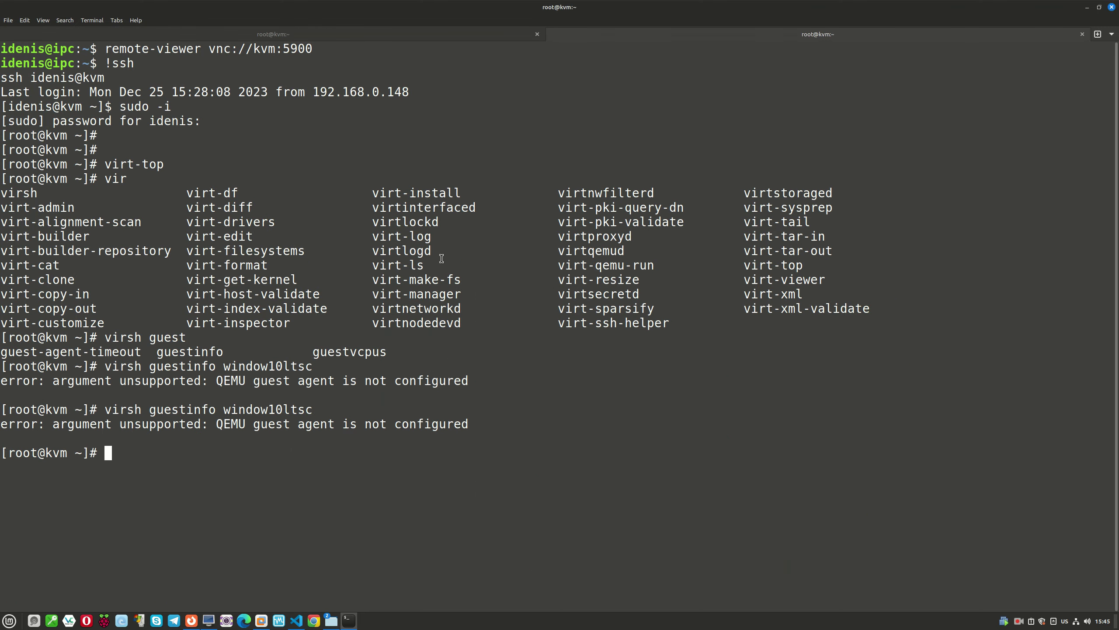
Step: Try to list the virtual machine by name with virsh list window10ltsc
{"action": "key", "text": "Up"}
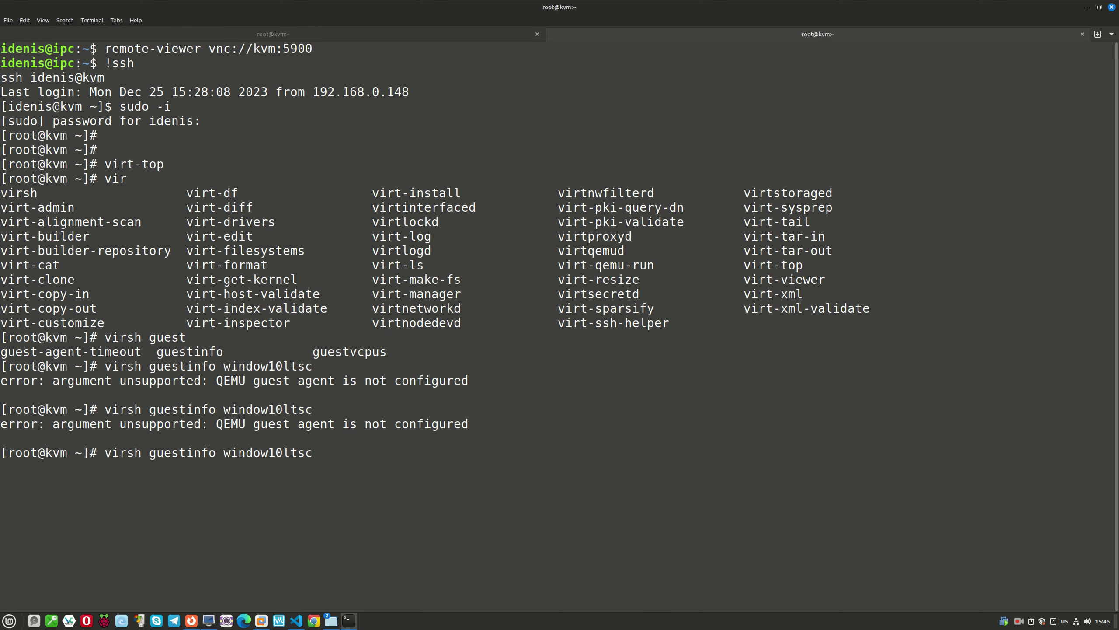
{"action": "left_click", "coordinate": [261, 620]}
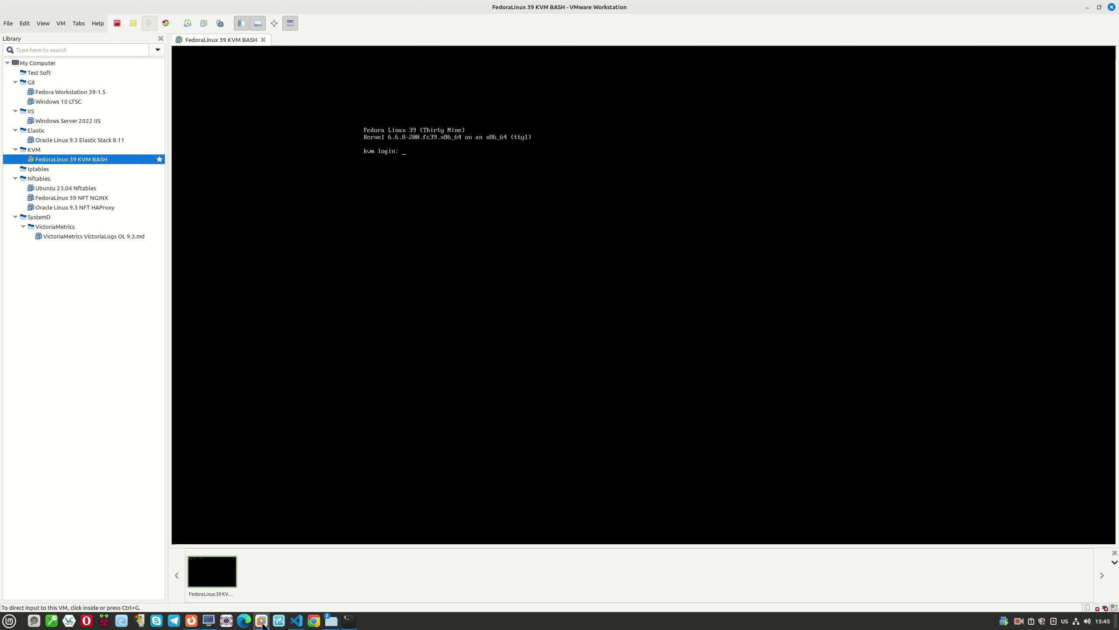
{"action": "left_click", "coordinate": [261, 620]}
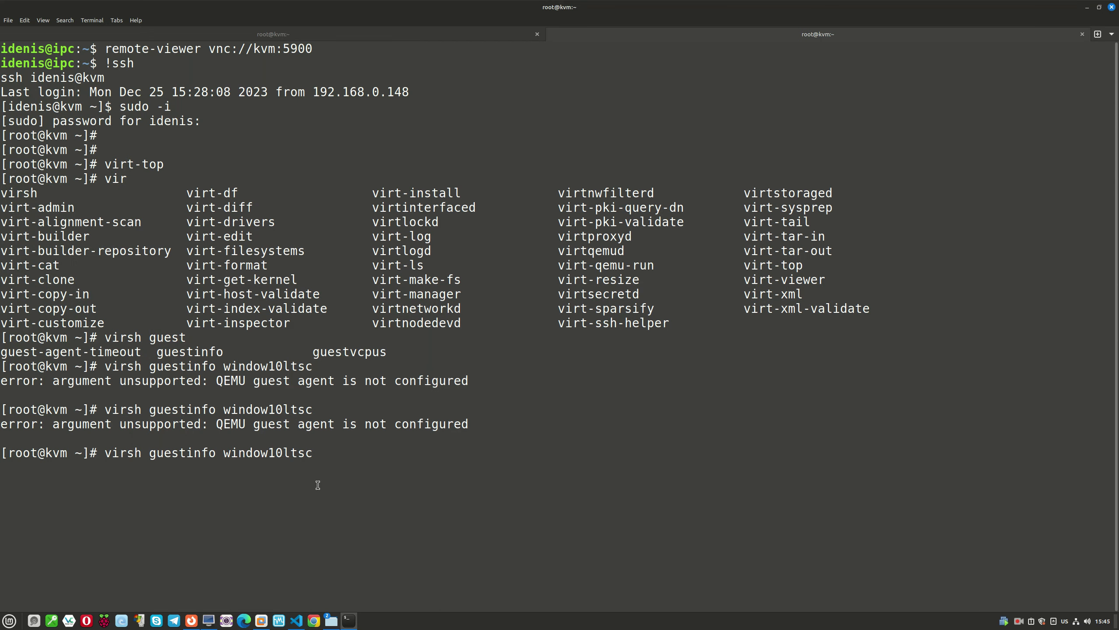
{"action": "key", "text": "Left"}
{"action": "key", "text": "Left"}
{"action": "key", "text": "Left"}
{"action": "key", "text": "Left"}
{"action": "key", "text": "Left"}
{"action": "key", "text": "Left"}
{"action": "key", "text": "Left"}
{"action": "key", "text": "Left"}
{"action": "key", "text": "Left"}
{"action": "key", "text": "Left"}
{"action": "key", "text": "Left"}
{"action": "key", "text": "Left"}
{"action": "key", "text": "Left"}
{"action": "key", "text": "Left"}
{"action": "key", "text": "Left"}
{"action": "key", "text": "Left"}
{"action": "key", "text": "Right"}
{"action": "key", "text": "Right"}
{"action": "key", "text": "BackSpace"}
{"action": "key", "text": "BackSpace"}
{"action": "key", "text": "BackSpace"}
{"action": "key", "text": "BackSpace"}
{"action": "key", "text": "BackSpace"}
{"action": "key", "text": "BackSpace"}
{"action": "key", "text": "BackSpace"}
{"action": "key", "text": "BackSpace"}
{"action": "key", "text": "BackSpace"}
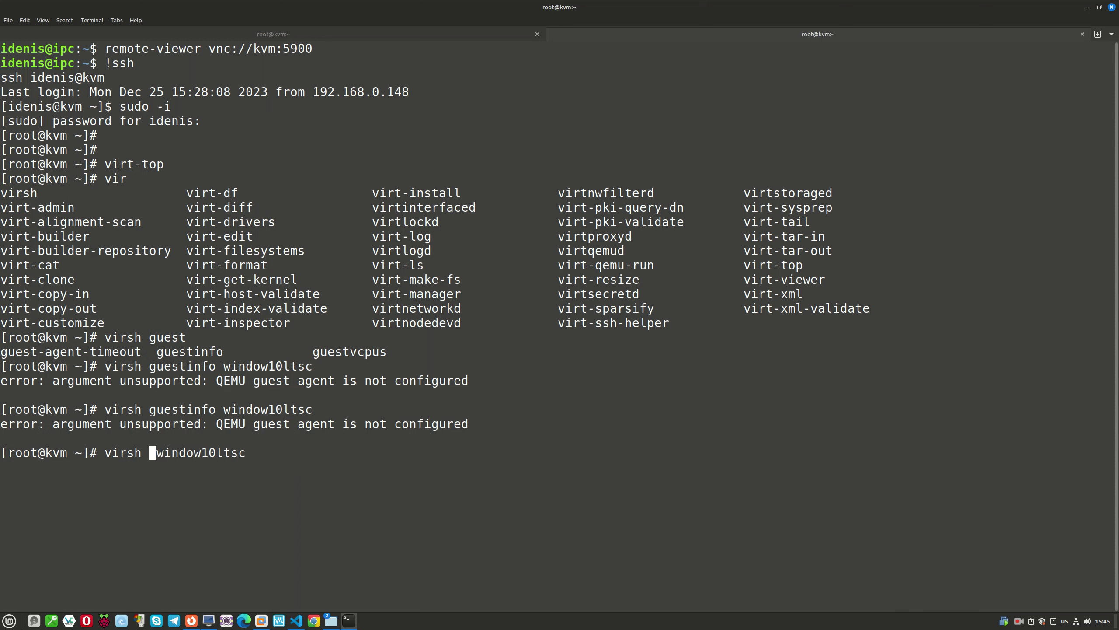
{"action": "type", "text": "lli"}
{"action": "type", "text": "s"}
{"action": "key", "text": "BackSpace"}
{"action": "key", "text": "BackSpace"}
{"action": "key", "text": "BackSpace"}
{"action": "key", "text": "BackSpace"}
{"action": "type", "text": "lis"}
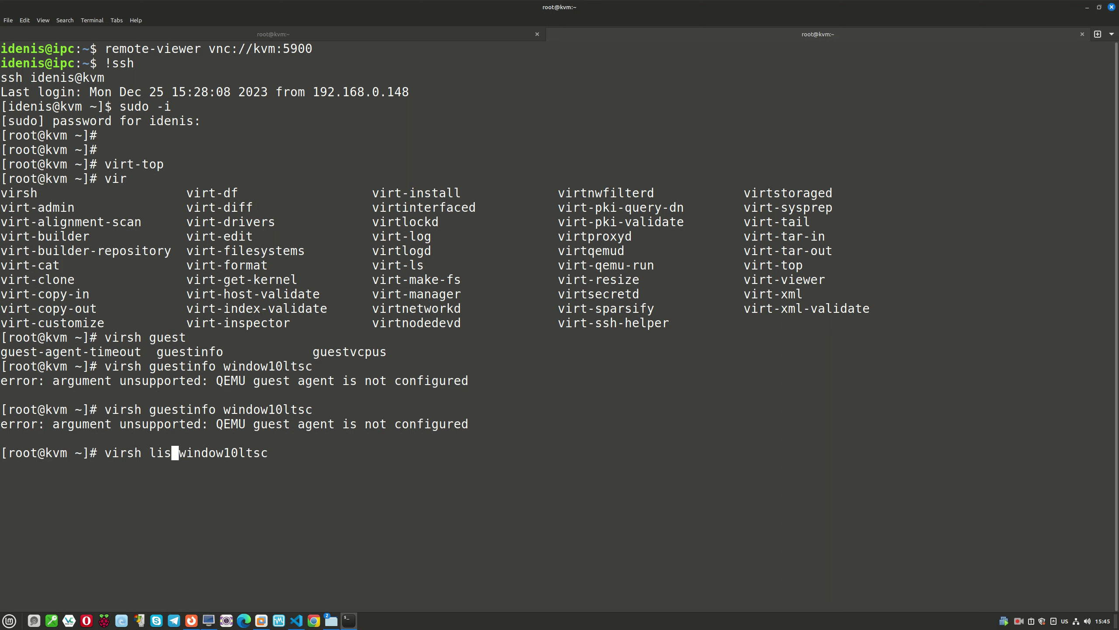
{"action": "type", "text": "t"}
{"action": "key", "text": "Return"}
Step: List the running virtual machines with virsh list
{"action": "key", "text": "Up"}
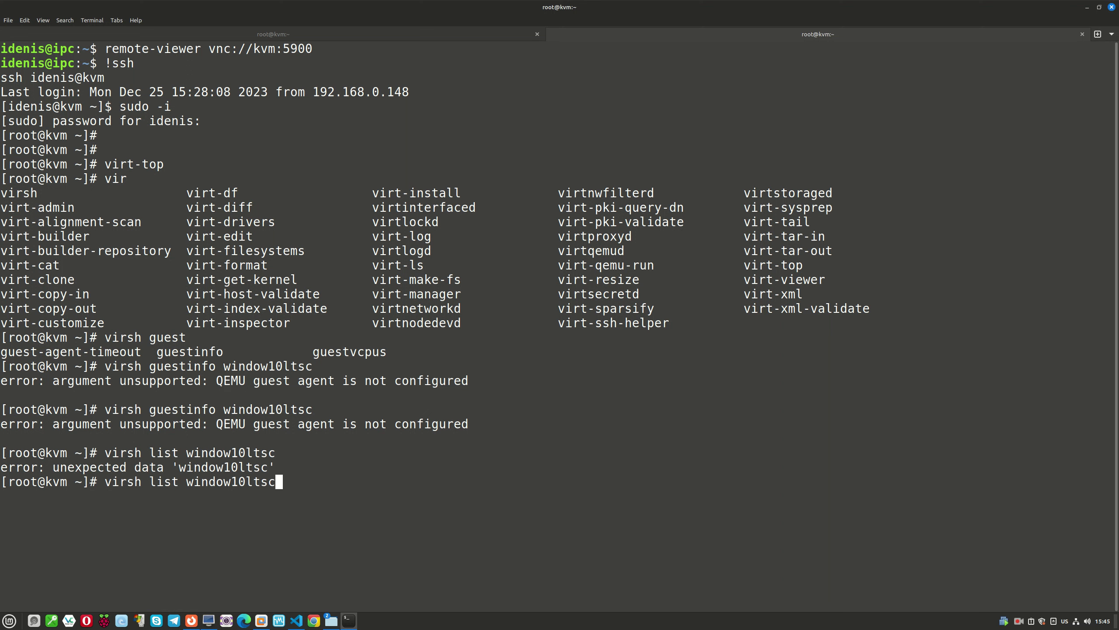
{"action": "key", "text": "BackSpace"}
{"action": "key", "text": "BackSpace"}
{"action": "key", "text": "BackSpace"}
{"action": "key", "text": "BackSpace"}
{"action": "key", "text": "BackSpace"}
{"action": "key", "text": "BackSpace"}
{"action": "key", "text": "BackSpace"}
{"action": "key", "text": "BackSpace"}
{"action": "key", "text": "BackSpace"}
{"action": "key", "text": "BackSpace"}
{"action": "key", "text": "BackSpace"}
{"action": "key", "text": "BackSpace"}
{"action": "key", "text": "Return"}
Step: Forcibly stop the virtual machine with virsh destroy window10ltsc
{"action": "key", "text": "Up"}
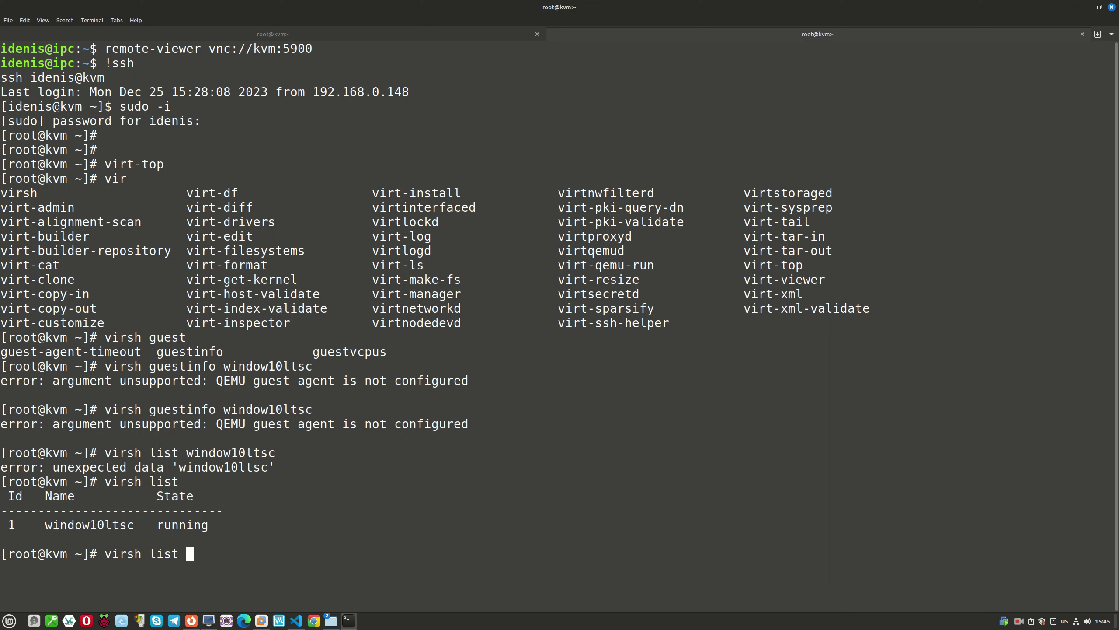
{"action": "key", "text": "BackSpace"}
{"action": "key", "text": "BackSpace"}
{"action": "key", "text": "BackSpace"}
{"action": "key", "text": "BackSpace"}
{"action": "type", "text": "sh dest"}
{"action": "key", "text": "Tab"}
{"action": "type", "text": "w"}
{"action": "key", "text": "Tab"}
{"action": "key", "text": "Return"}
Step: List the running virtual machines, followed by all defined ones with virsh list --all
{"action": "key", "text": "Up"}
{"action": "key", "text": "Left"}
{"action": "key", "text": "Left"}
{"action": "key", "text": "Left"}
{"action": "key", "text": "Left"}
{"action": "key", "text": "Left"}
{"action": "key", "text": "Left"}
{"action": "key", "text": "Left"}
{"action": "key", "text": "Left"}
{"action": "key", "text": "Left"}
{"action": "key", "text": "Left"}
{"action": "key", "text": "Left"}
{"action": "key", "text": "Left"}
{"action": "key", "text": "Left"}
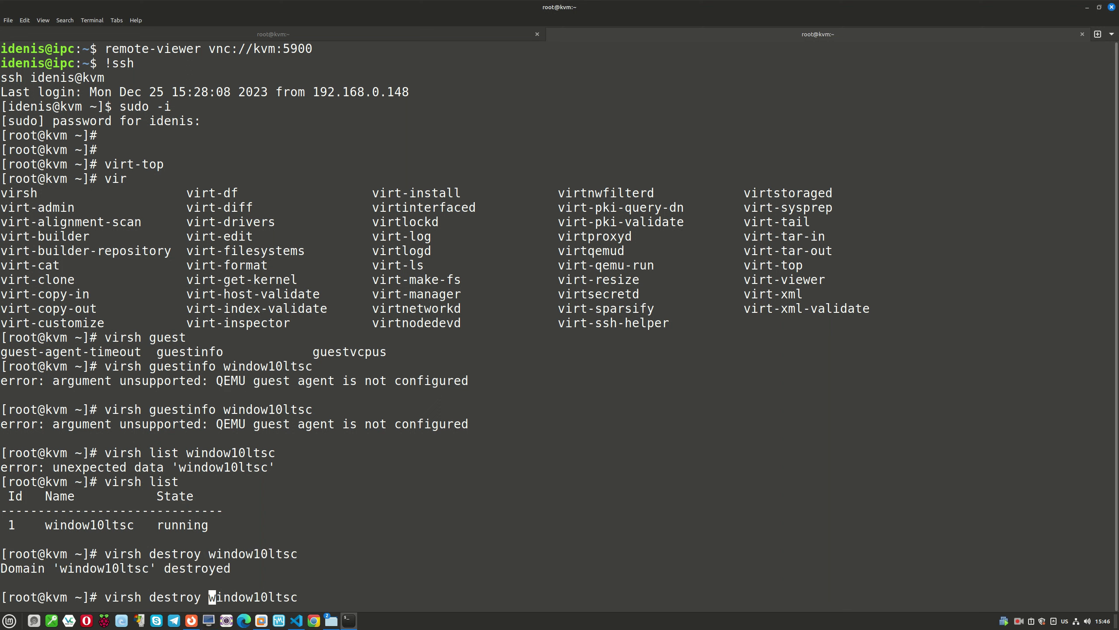
{"action": "key", "text": "BackSpace"}
{"action": "key", "text": "BackSpace"}
{"action": "key", "text": "BackSpace"}
{"action": "key", "text": "BackSpace"}
{"action": "key", "text": "BackSpace"}
{"action": "key", "text": "BackSpace"}
{"action": "key", "text": "BackSpace"}
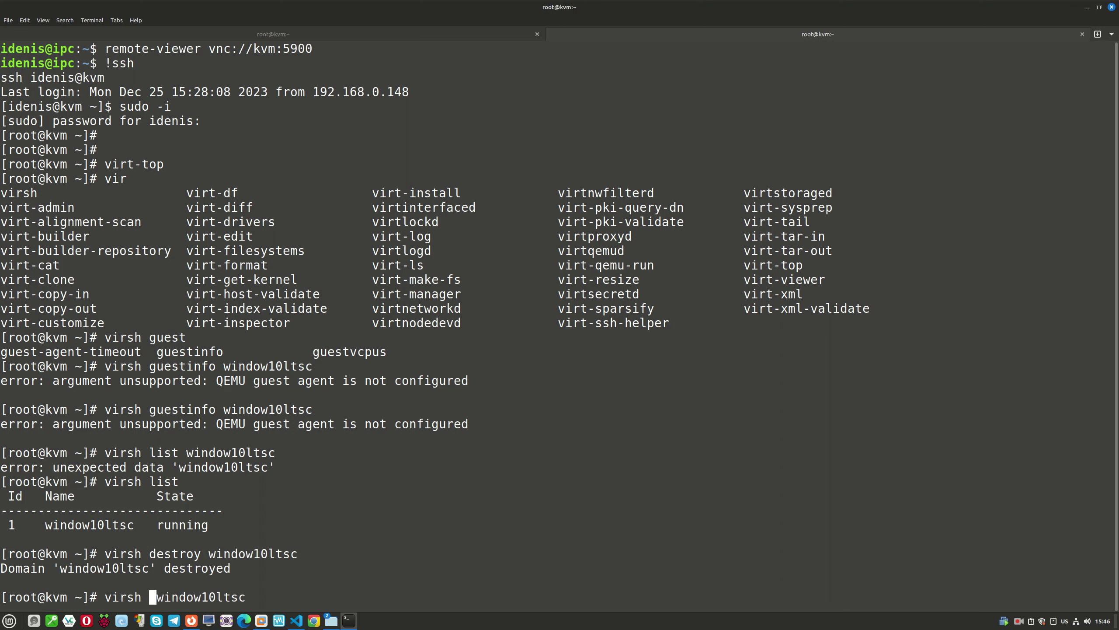
{"action": "type", "text": "list"}
{"action": "key", "text": "ctrl+k"}
{"action": "key", "text": "Return"}
{"action": "key", "text": "Up"}
{"action": "type", "text": "--all"}
{"action": "key", "text": "Return"}
Step: Delete the virtual machine and its storage with virsh undefine --remove-all-storage --domain window10ltsc
{"action": "key", "text": "Up"}
{"action": "key", "text": "ctrl+w"}
{"action": "key", "text": "ctrl+w"}
{"action": "type", "text": "und"}
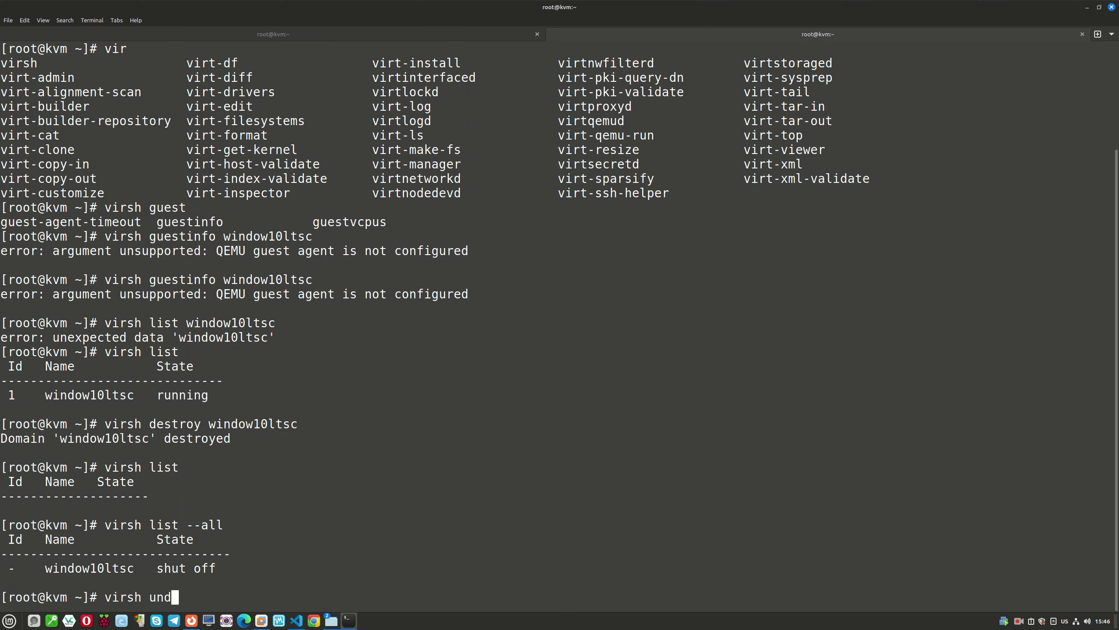
{"action": "type", "text": "efine --re"}
{"action": "key", "text": "Tab"}
{"action": "type", "text": "--domain"}
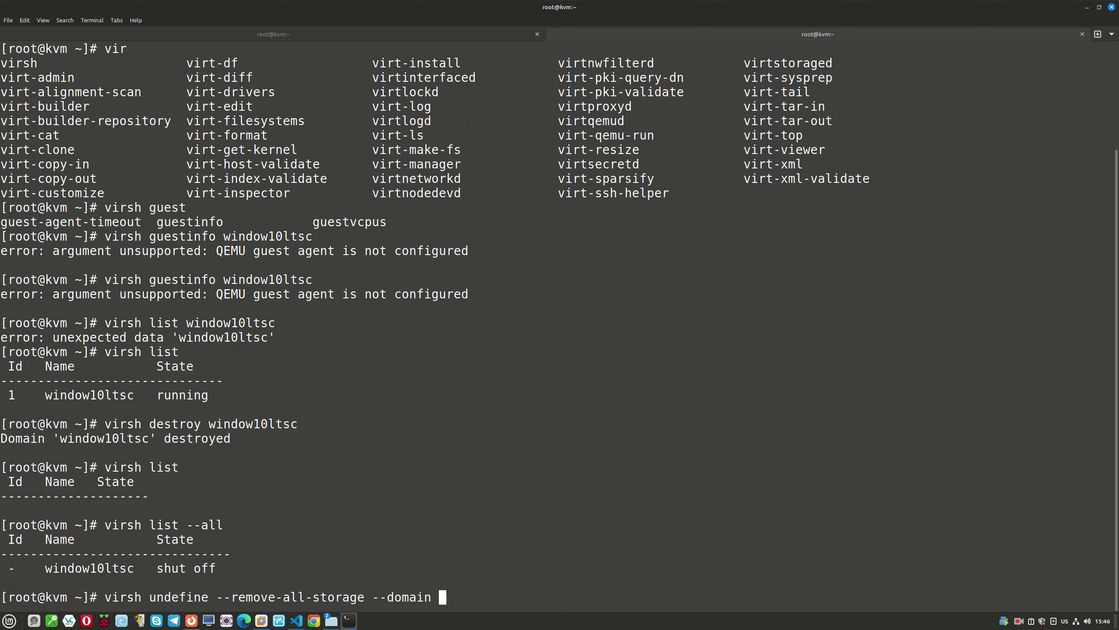
{"action": "key", "text": "Tab"}
{"action": "key", "text": "Return"}
Step: Recheck the list of all virtual machines and shut down the KVM host with poweroff
{"action": "key", "text": "Up"}
{"action": "key", "text": "Up"}
{"action": "key", "text": "Return"}
{"action": "type", "text": "poweroff"}
{"action": "key", "text": "Return"}
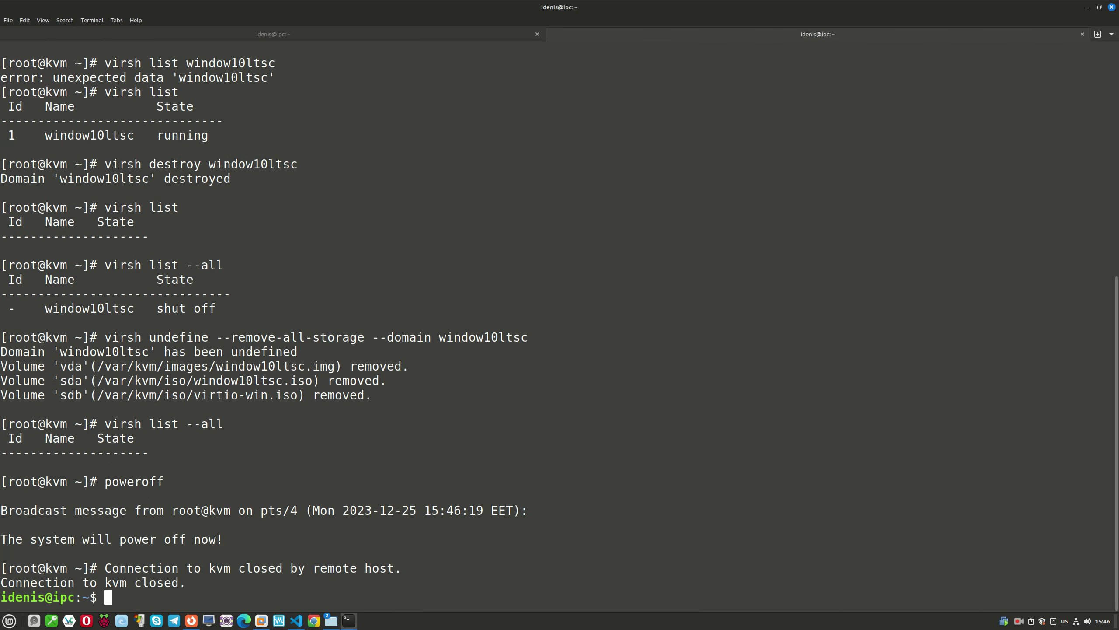